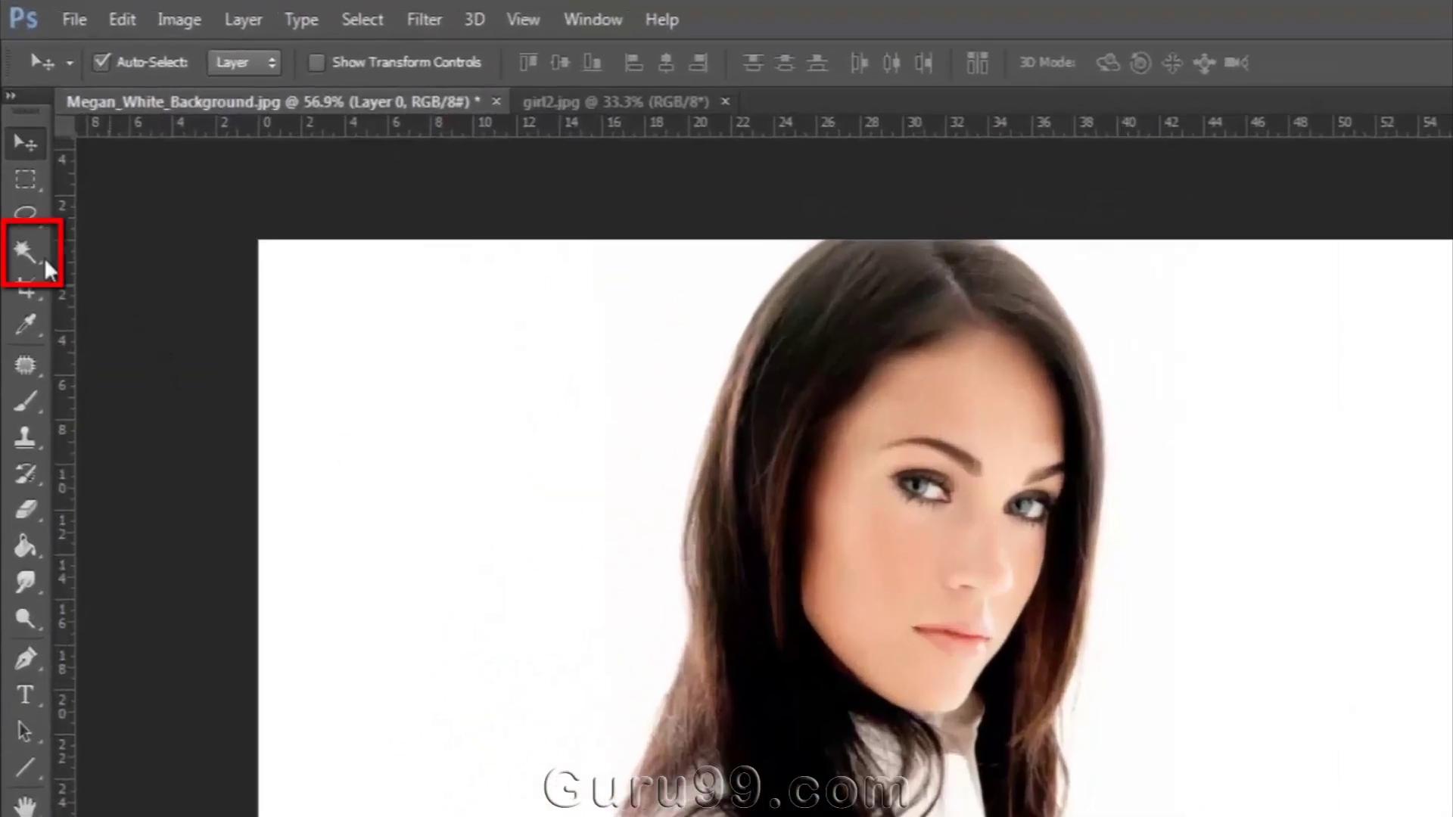
# Step: Use the Magic Wand to select the white background left of the hair, then Shift-add the right side
pyautogui.click(29, 256)
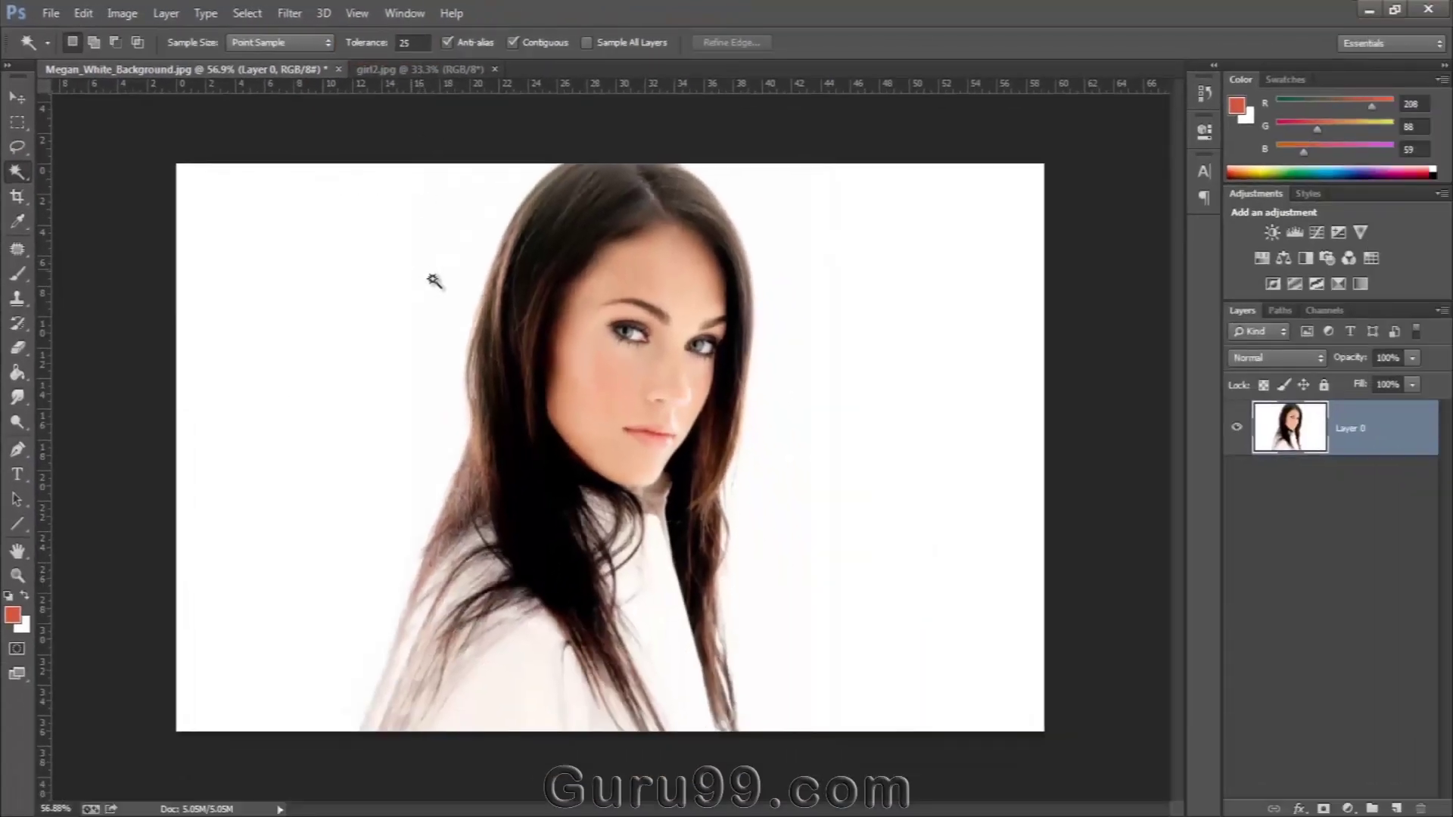
pyautogui.click(292, 349)
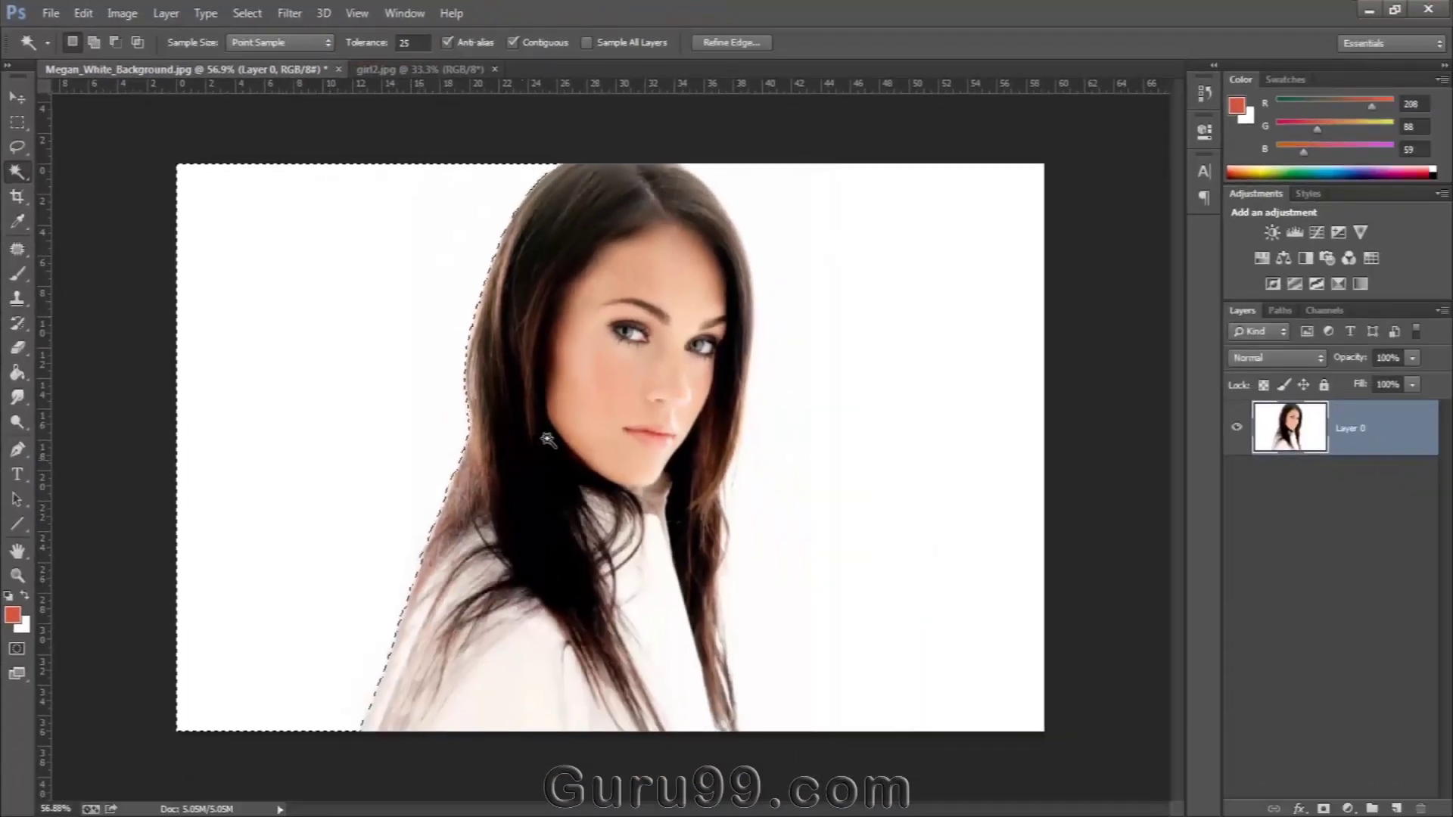
pyautogui.press('shift')
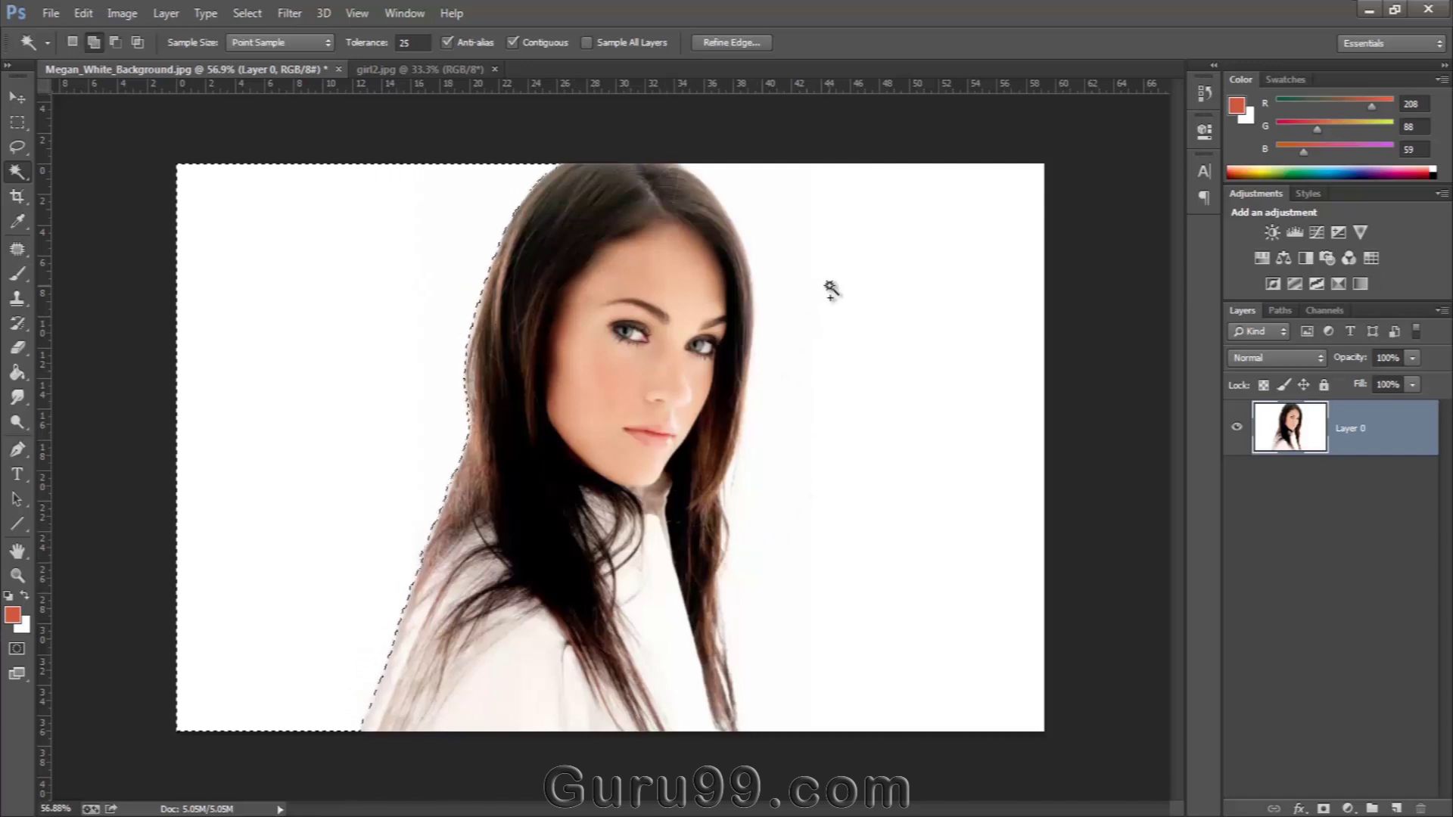
pyautogui.keyDown('shift'); pyautogui.click(830, 290); pyautogui.keyUp('shift')
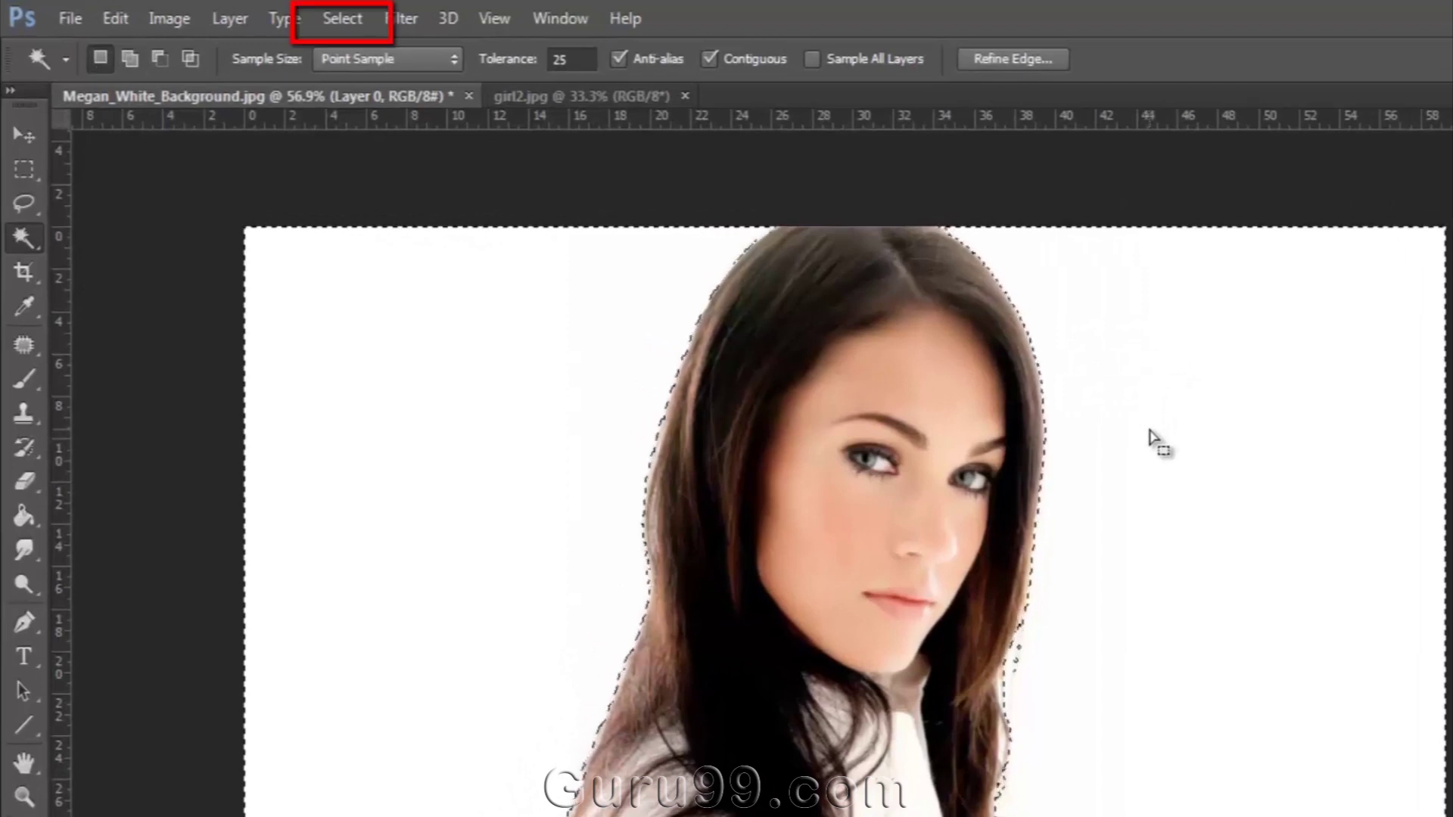
# Step: Apply Select > Inverse so the selection switches from the background to the woman
pyautogui.click(342, 18)
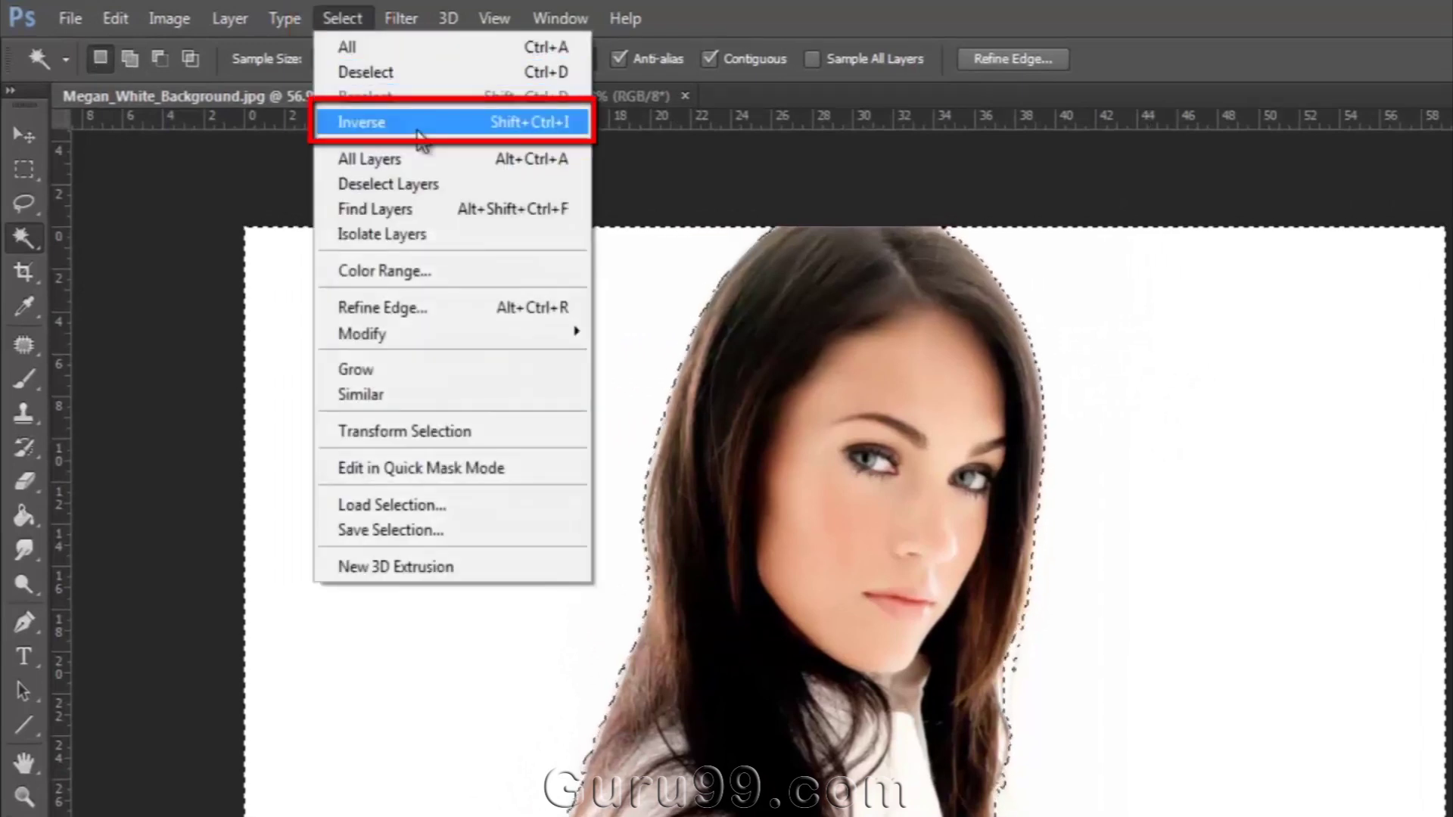
pyautogui.click(412, 123)
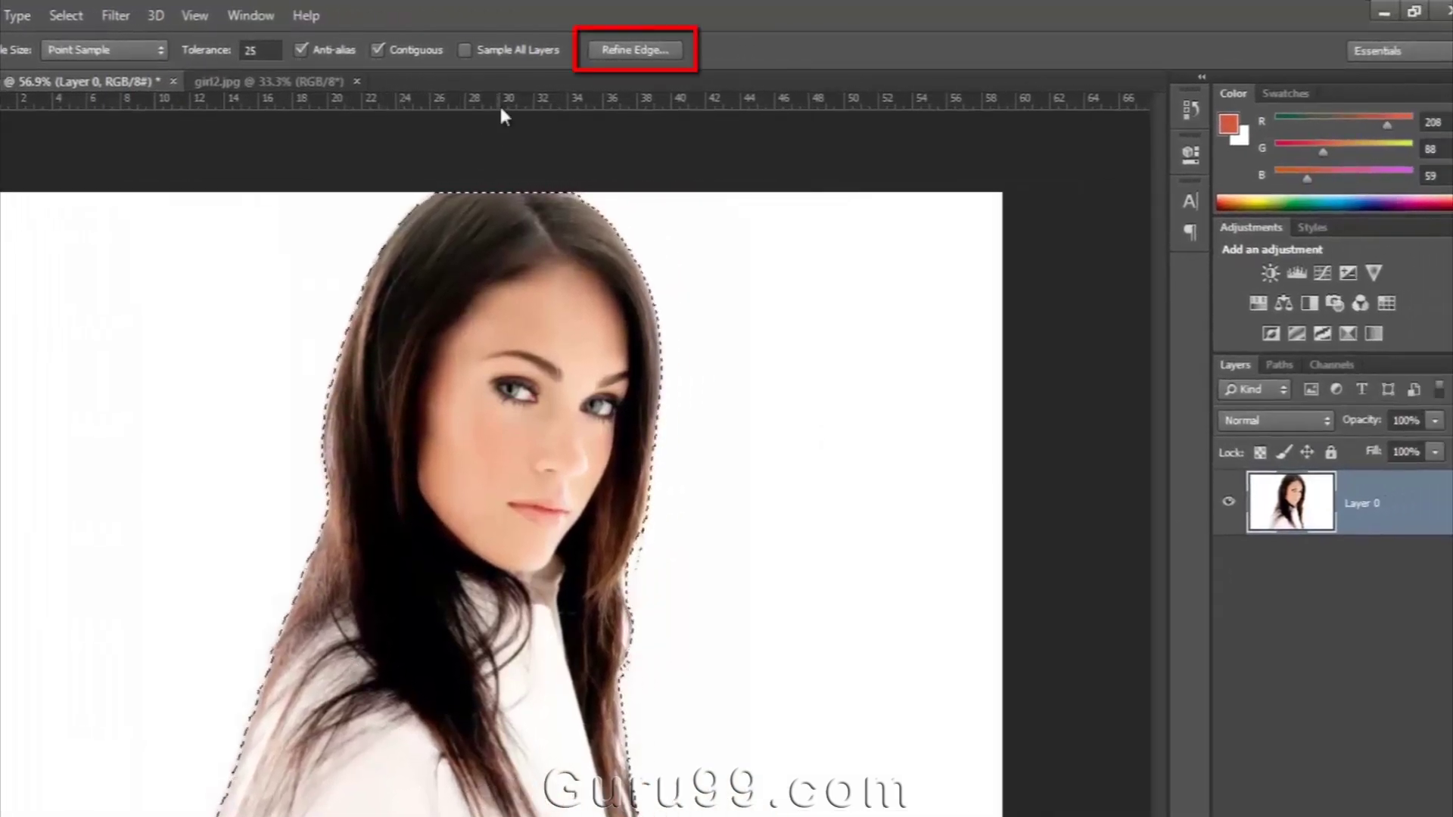
# Step: In Refine Edge, preview On Black and paint the Refine Radius along the hair's right and top-left edges
pyautogui.click(676, 58)
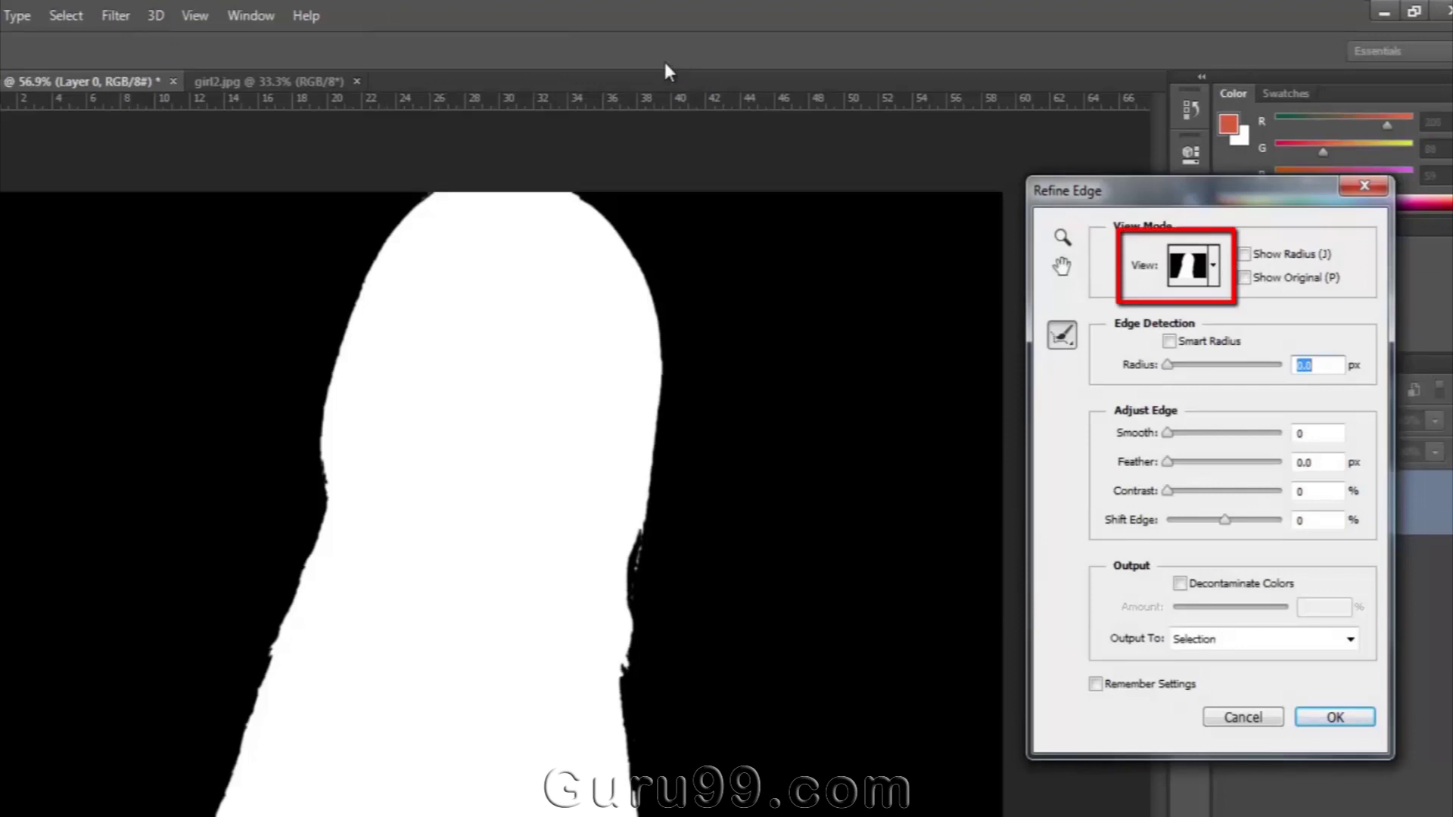
pyautogui.click(1215, 266)
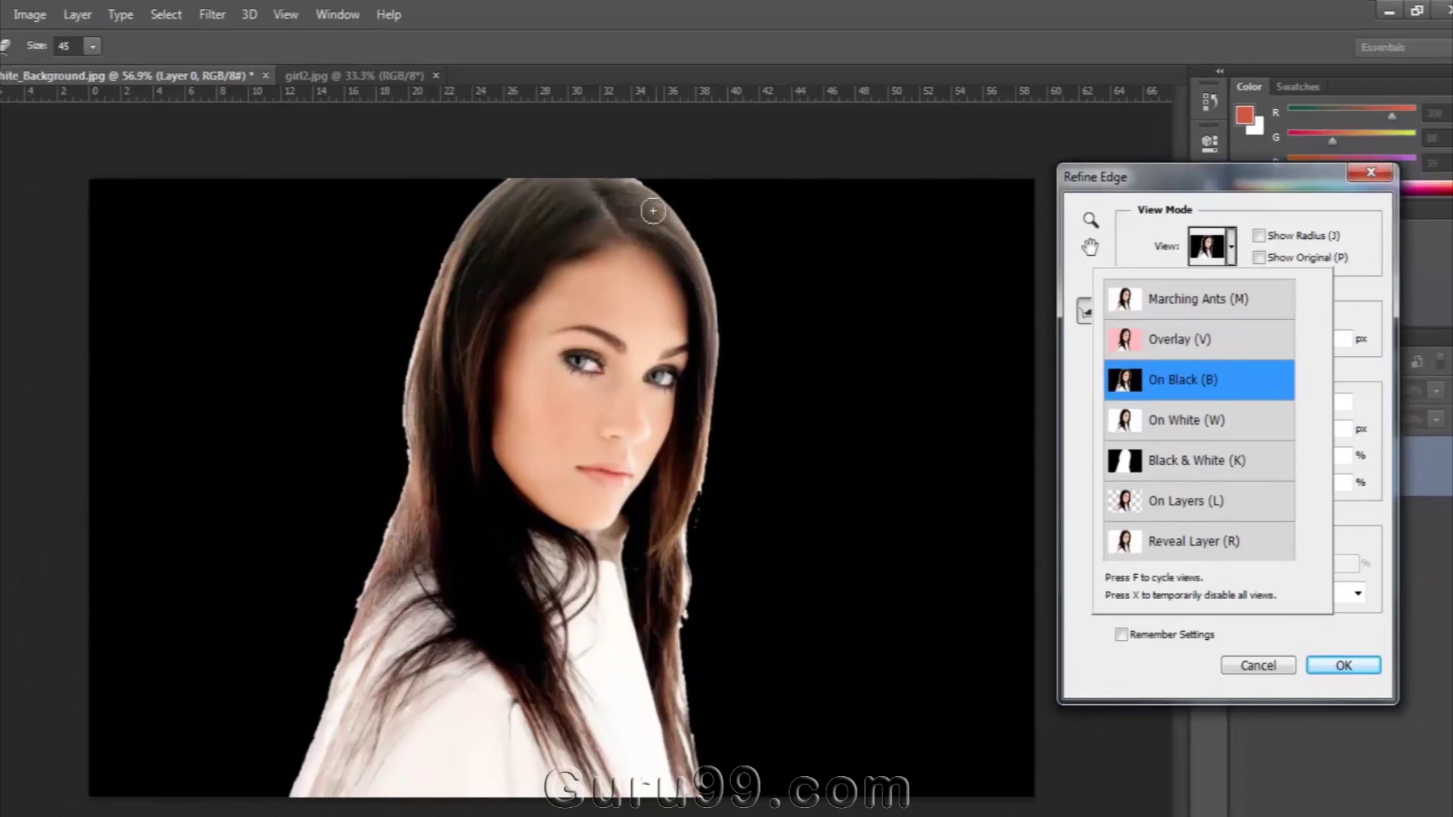
pyautogui.moveTo(638, 182)
pyautogui.mouseDown()
pyautogui.moveTo(702, 265)
pyautogui.moveTo(710, 325)
pyautogui.moveTo(674, 630)
pyautogui.moveTo(695, 795)
pyautogui.mouseUp()
pyautogui.moveTo(669, 669); pyautogui.dragTo(691, 780)
pyautogui.moveTo(673, 553)
pyautogui.mouseDown()
pyautogui.moveTo(671, 519)
pyautogui.moveTo(691, 639)
pyautogui.mouseUp()
pyautogui.moveTo(700, 492); pyautogui.dragTo(696, 579)
pyautogui.moveTo(480, 207)
pyautogui.mouseDown()
pyautogui.moveTo(430, 290)
pyautogui.moveTo(405, 475)
pyautogui.moveTo(287, 789)
pyautogui.moveTo(316, 733)
pyautogui.mouseUp()
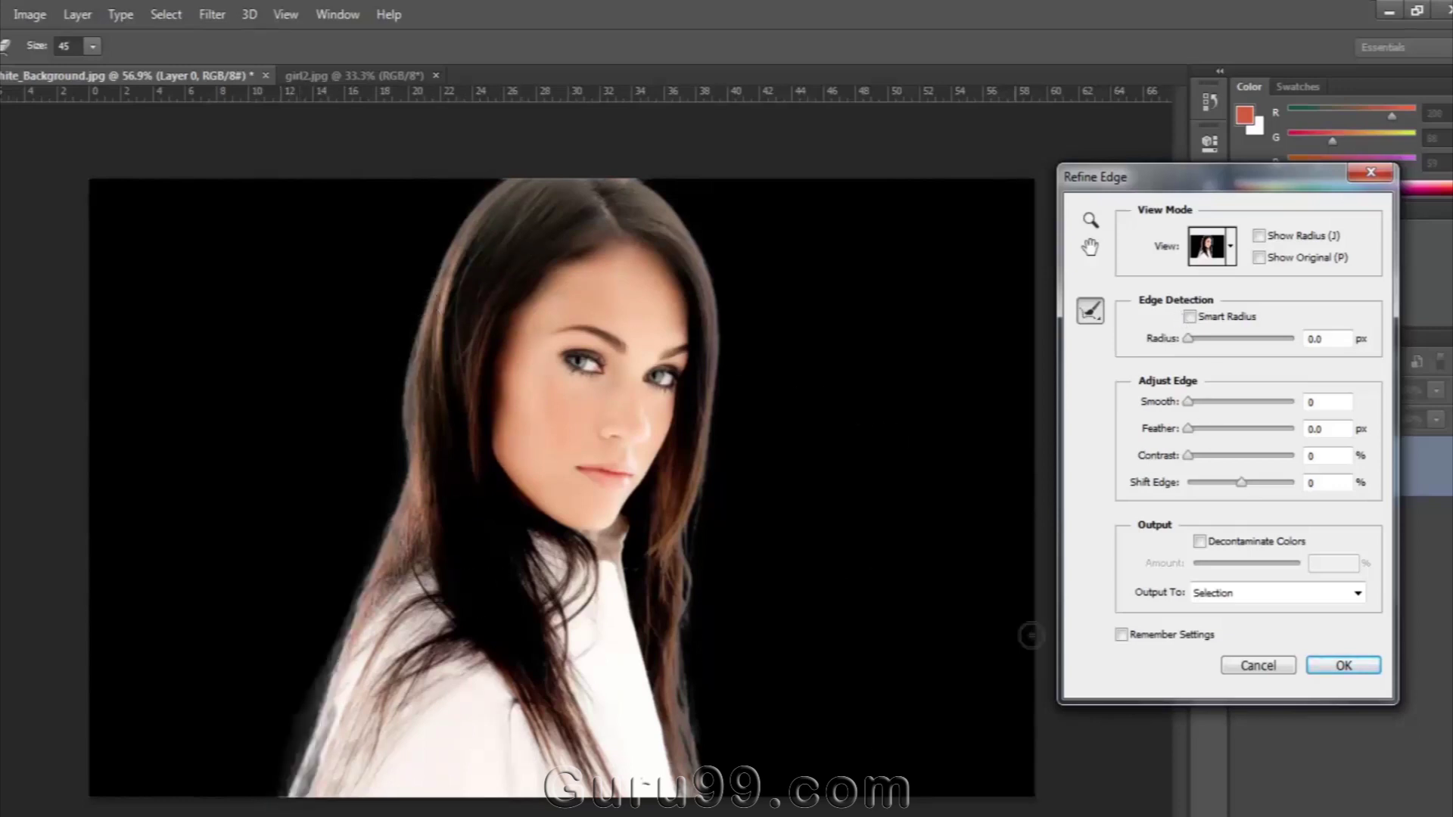
pyautogui.click(1230, 257)
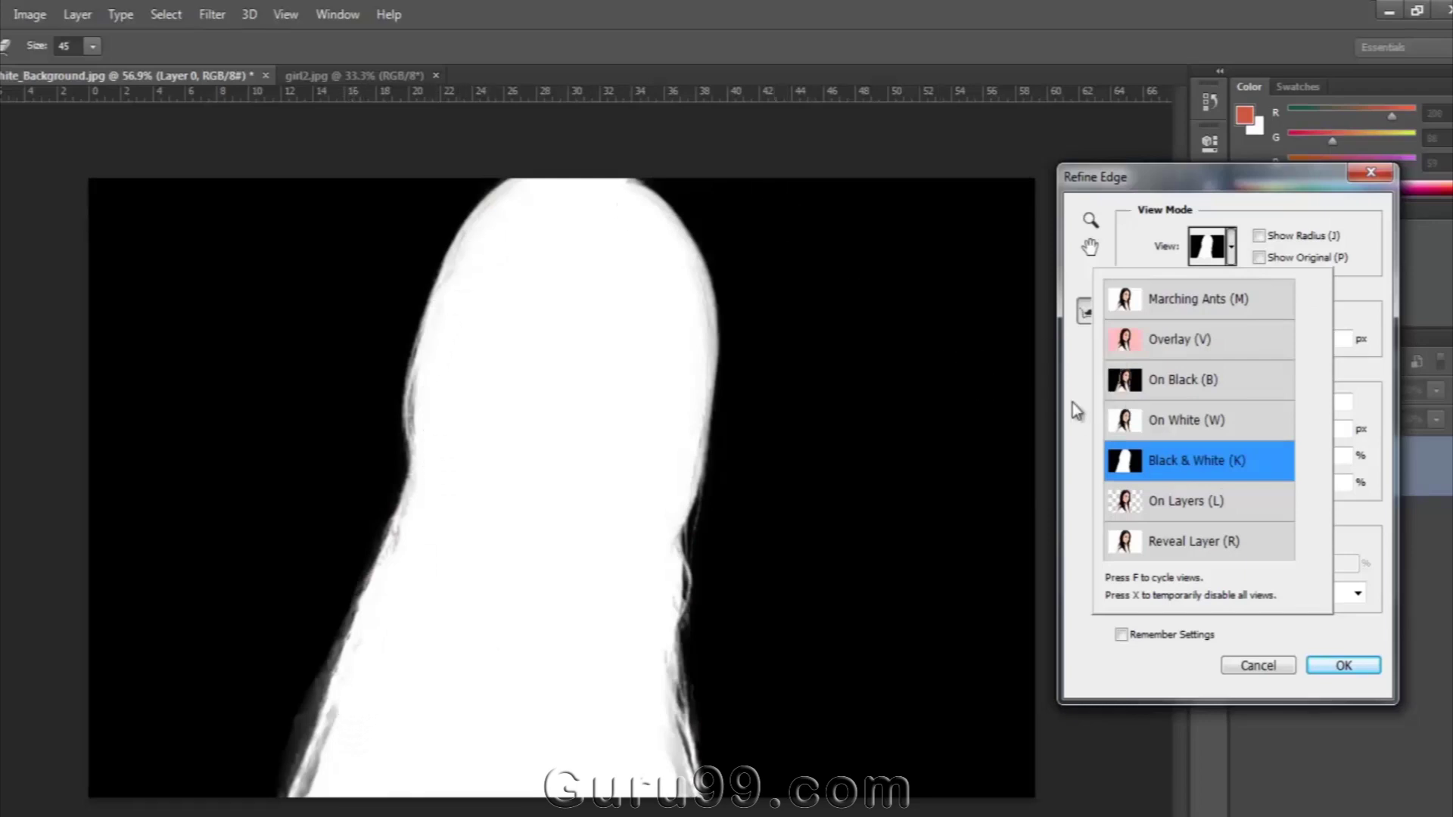
# Step: Preview in Black & White, erase refinements along the lower-left and bottom edges, then preview On Layers
pyautogui.click(1079, 380)
pyautogui.click(1095, 322)
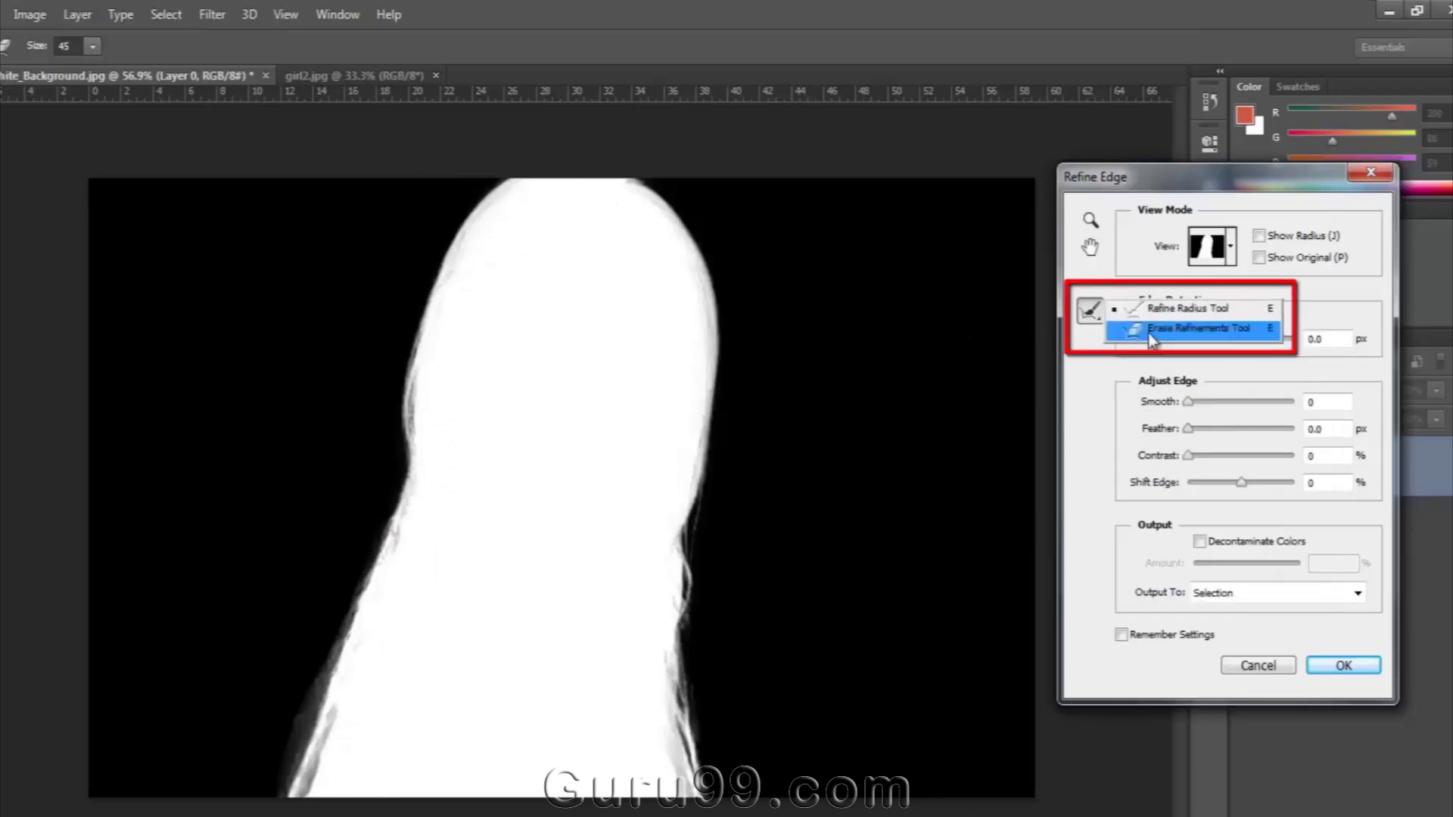
pyautogui.click(1135, 340)
pyautogui.moveTo(337, 718); pyautogui.dragTo(309, 797)
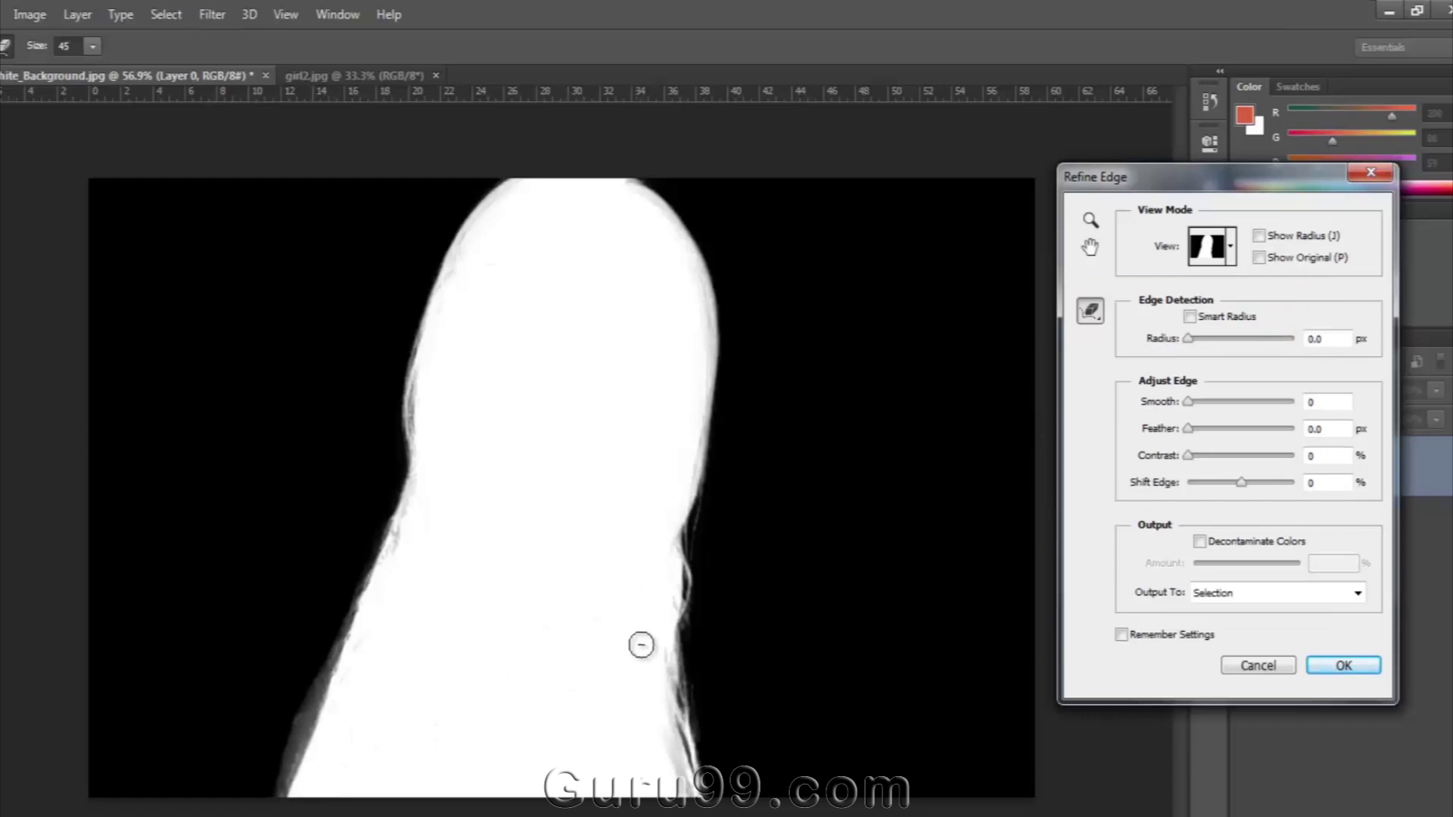
pyautogui.moveTo(656, 749); pyautogui.dragTo(666, 776)
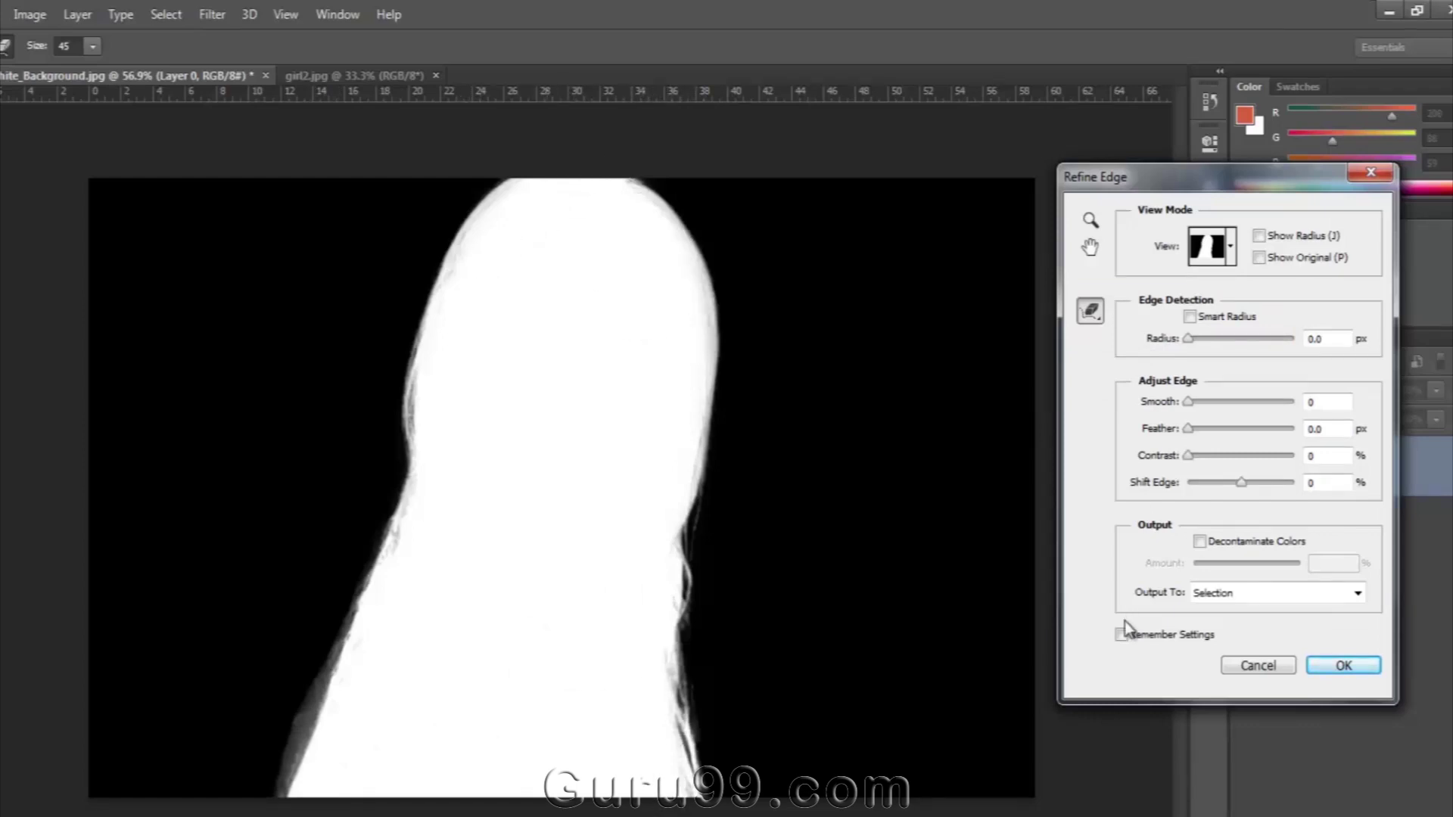
pyautogui.click(1227, 258)
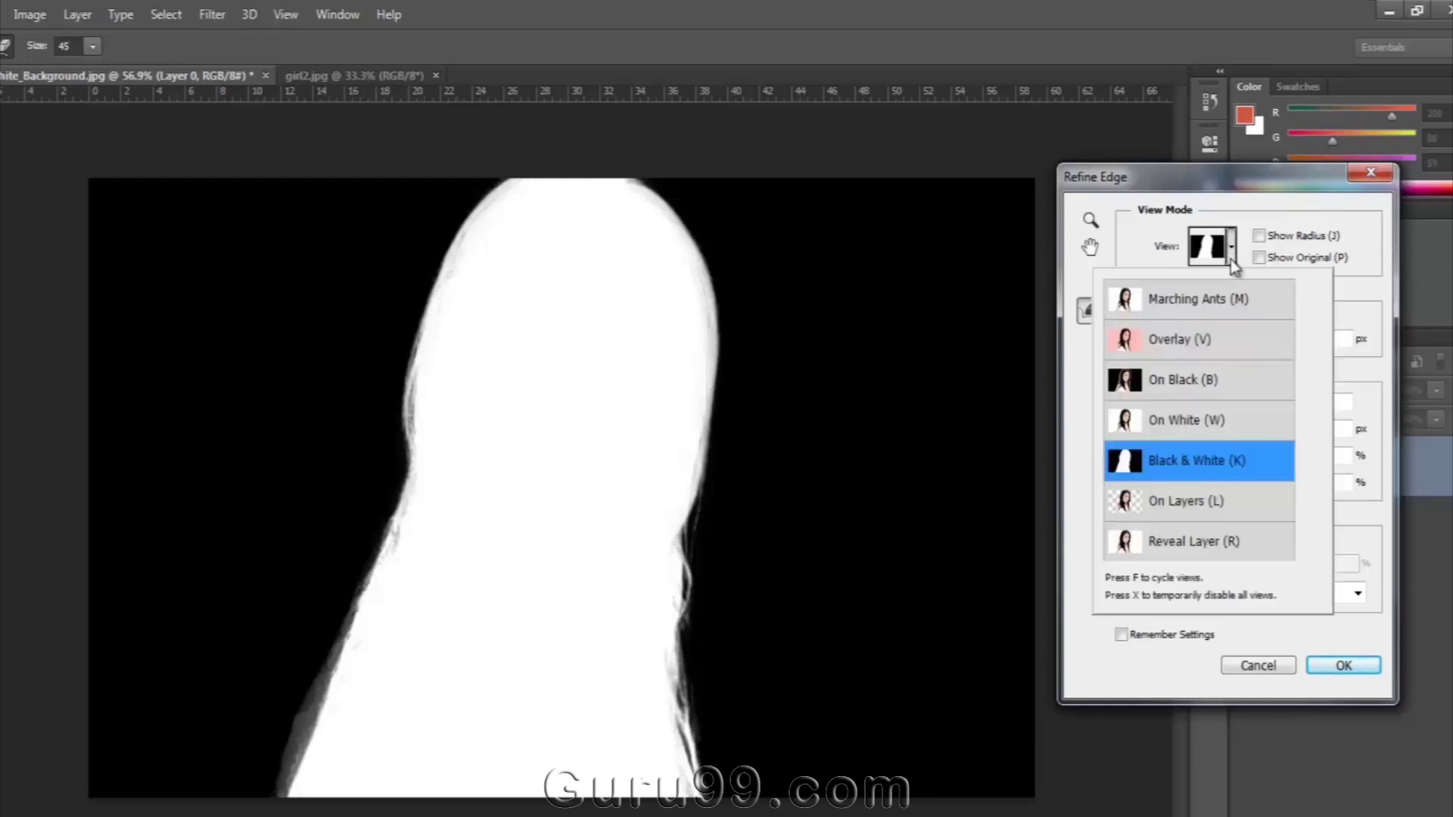
pyautogui.click(1192, 513)
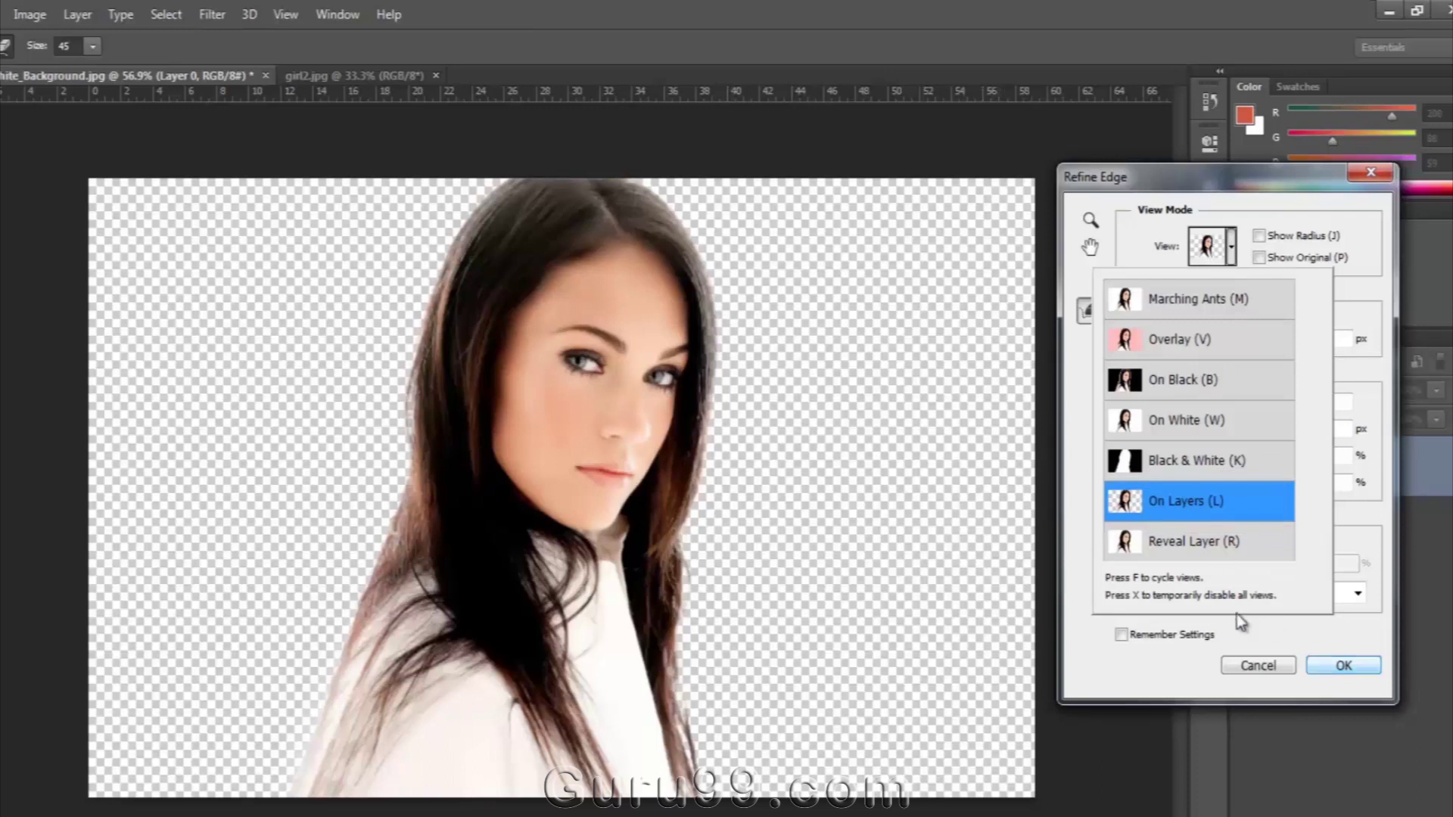
# Step: Set Refine Edge output to New Layer with Layer Mask and apply it
pyautogui.click(1187, 660)
pyautogui.click(1277, 595)
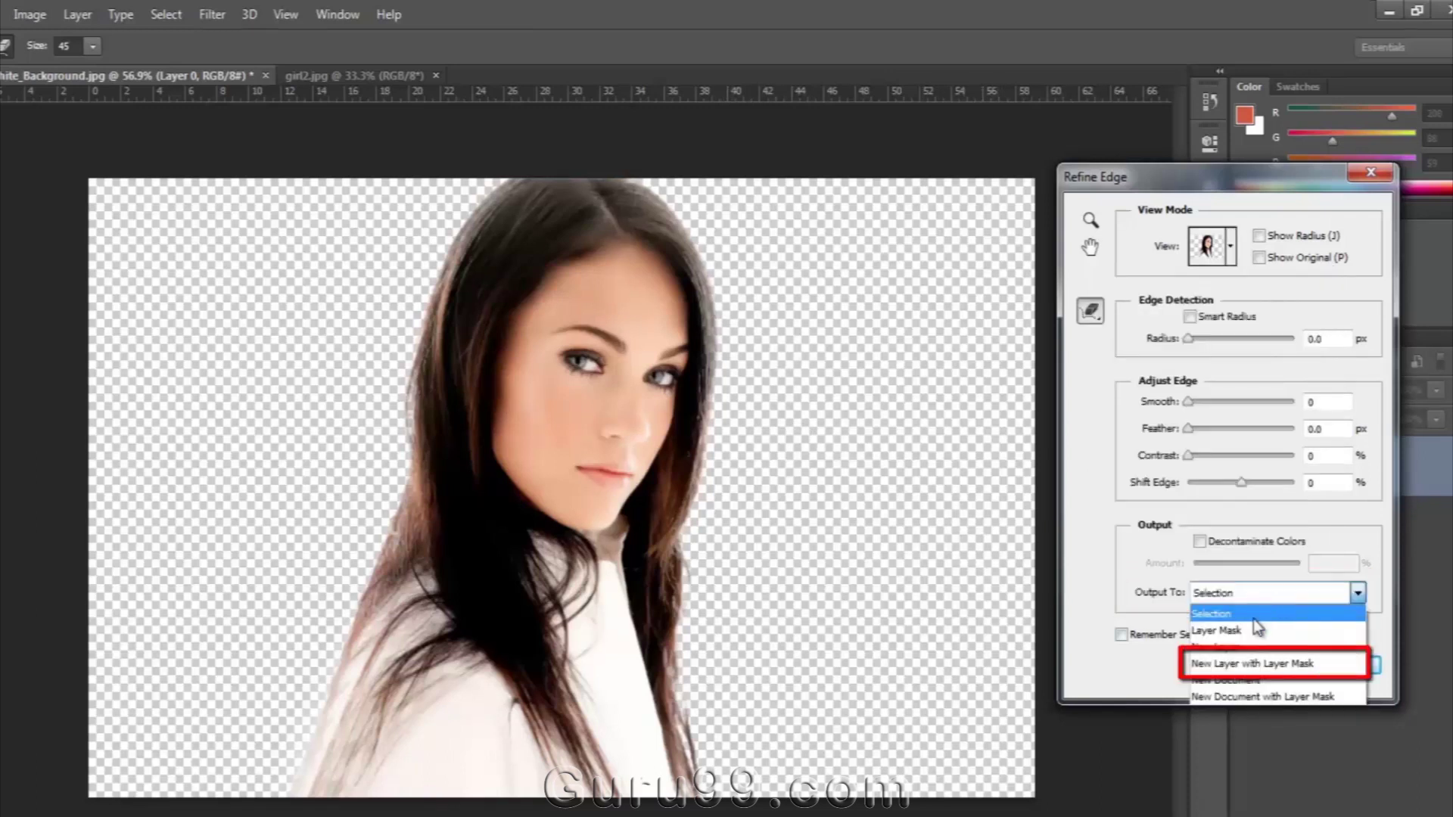
pyautogui.click(1278, 665)
pyautogui.click(1340, 666)
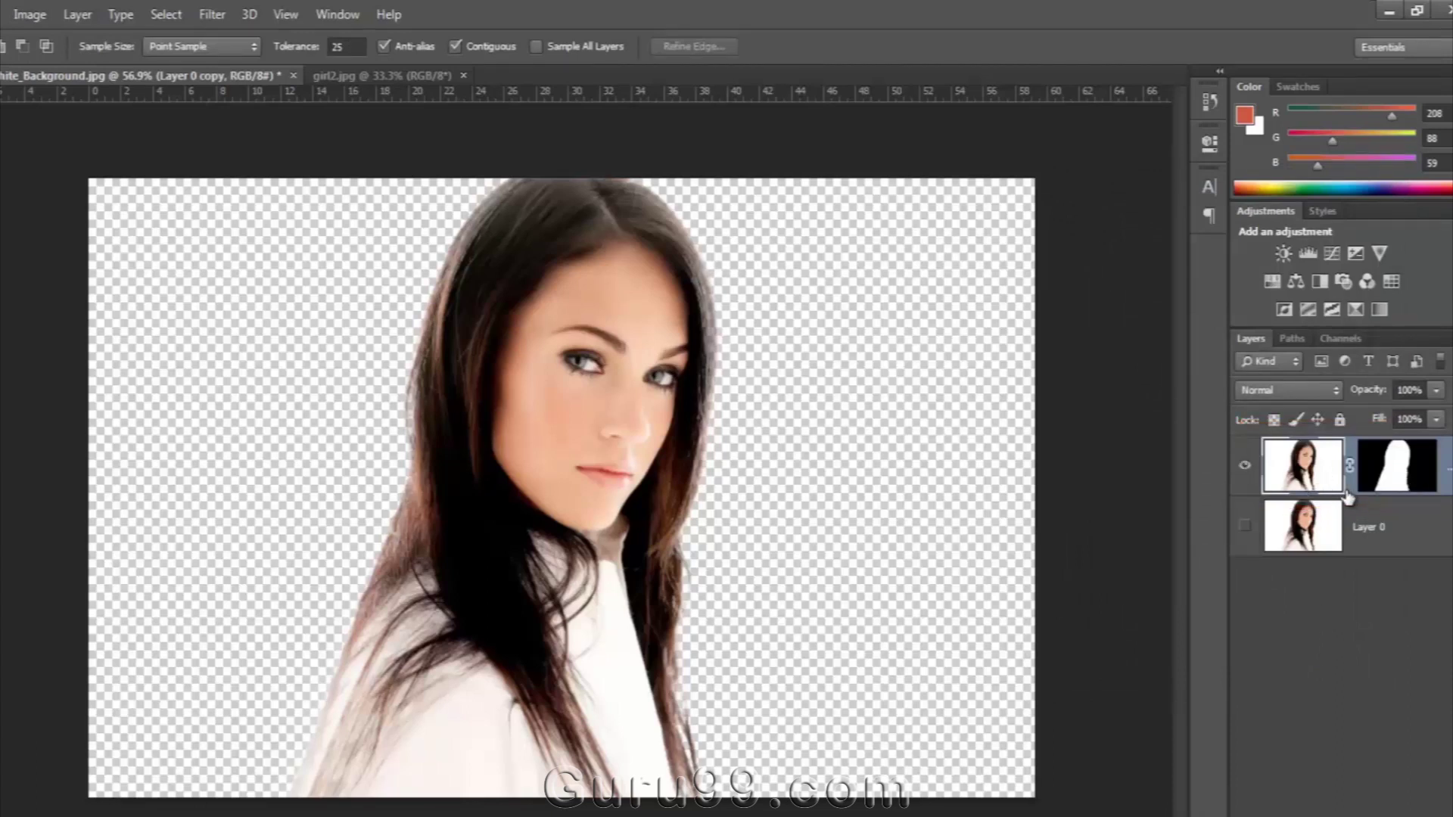
# Step: Duplicate the masked hair layer with Ctrl+J, then undo to compare the hair density
pyautogui.press('v')
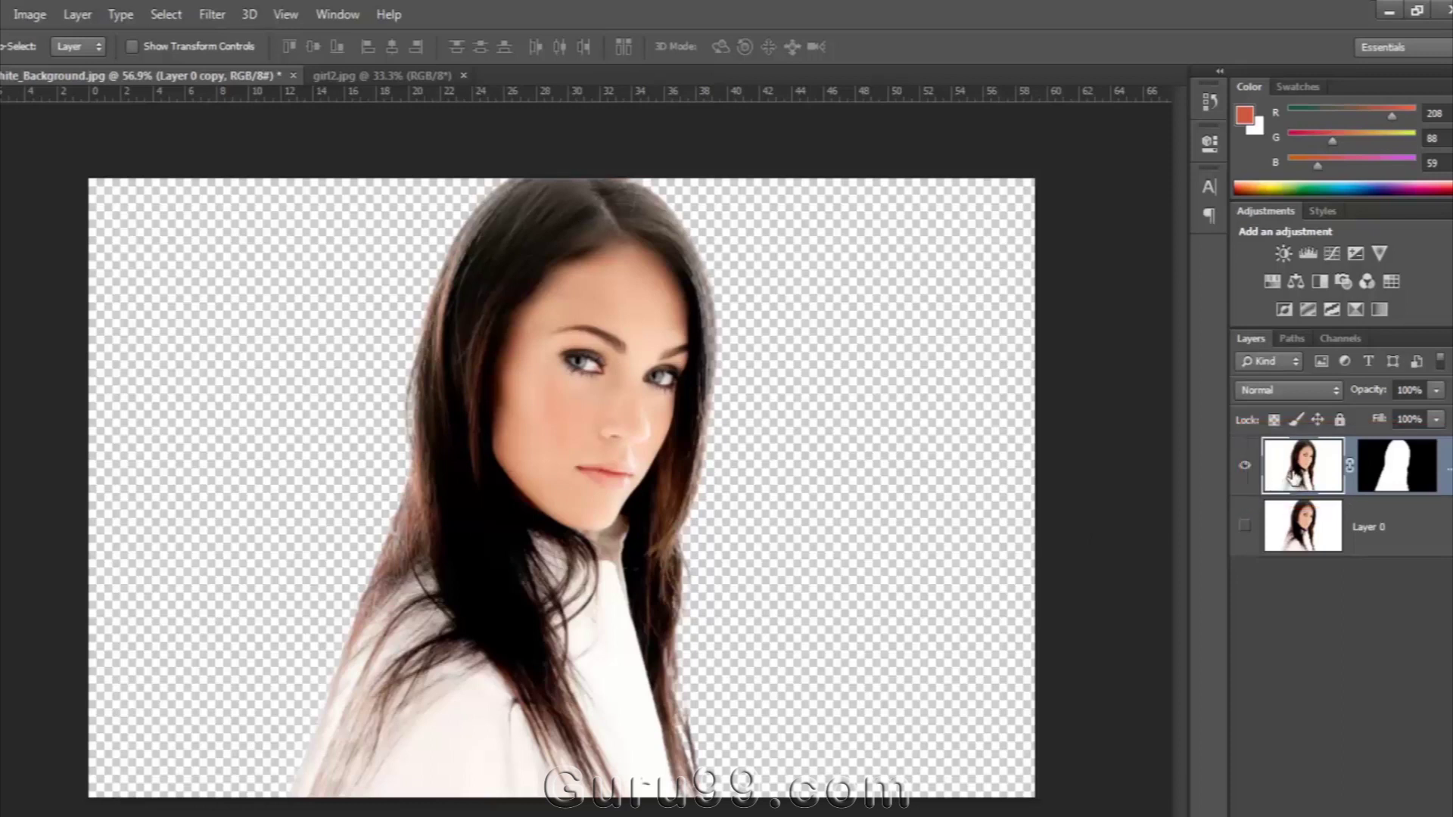
pyautogui.hotkey('ctrl', 'j')
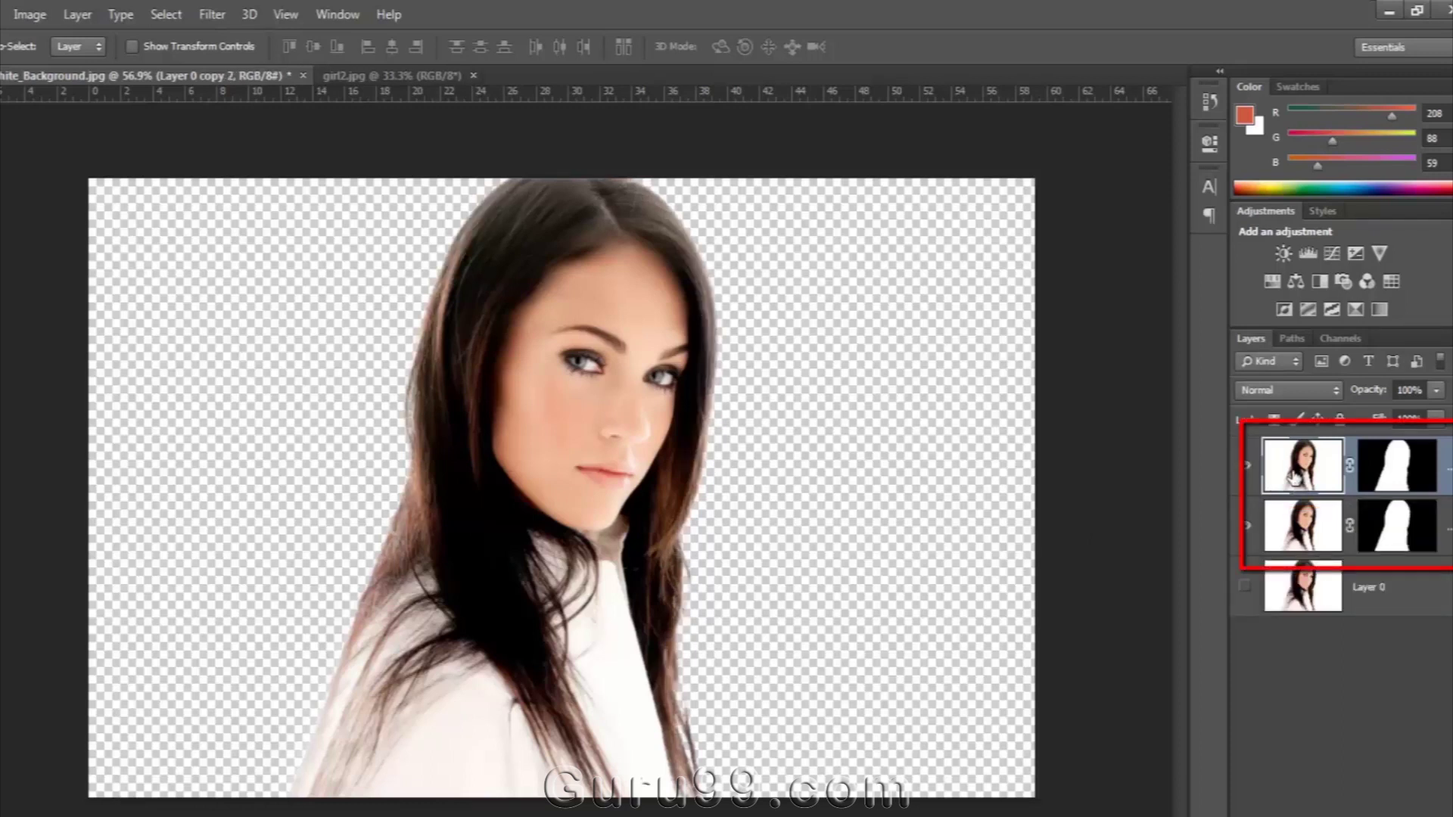
pyautogui.hotkey('ctrl', 'z')
pyautogui.hotkey('ctrl', 'z')
pyautogui.hotkey('ctrl', 'z')
pyautogui.hotkey('ctrl', 'z')
pyautogui.hotkey('ctrl', 'z')
pyautogui.hotkey('ctrl', 'z')
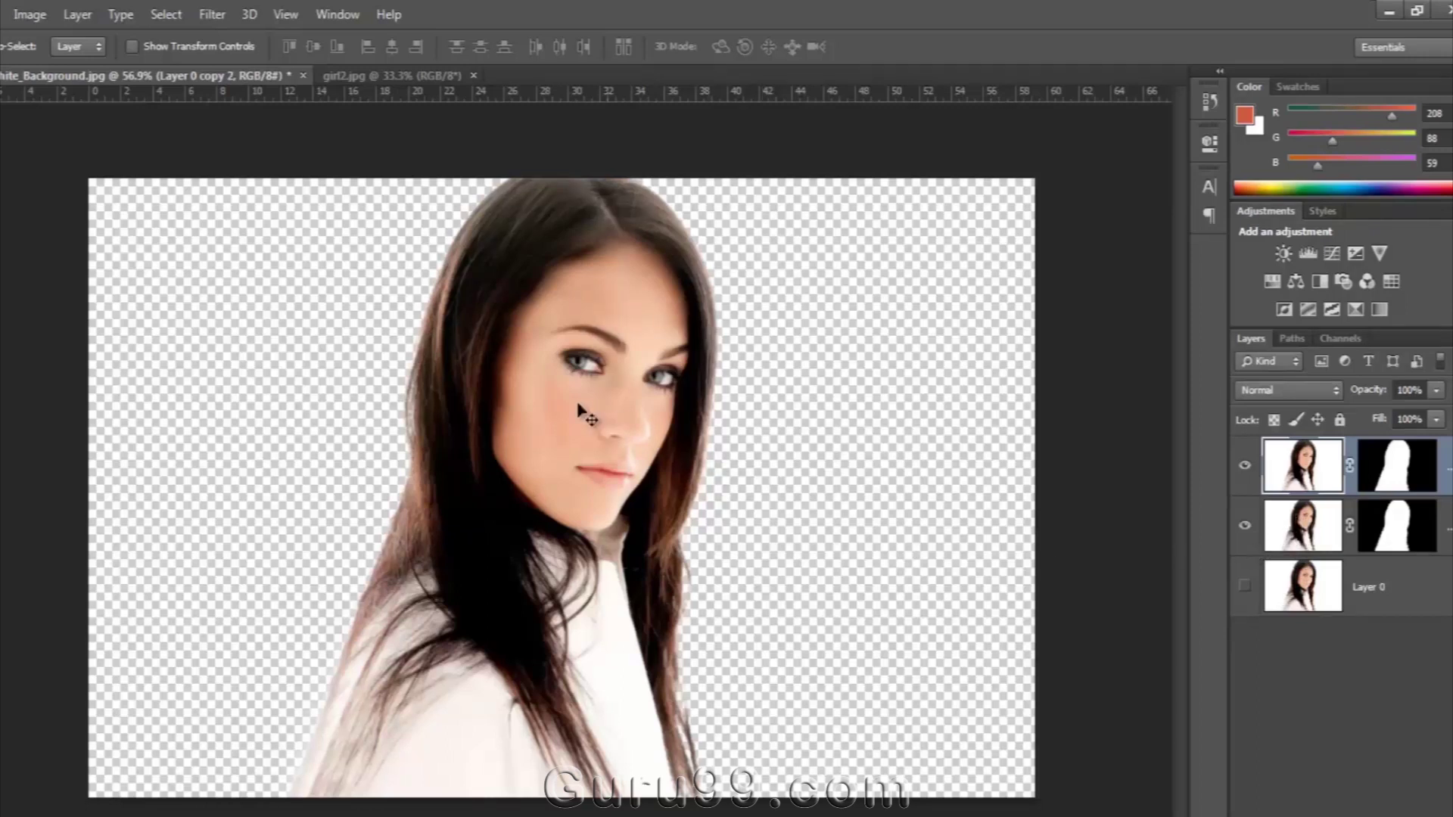
pyautogui.scroll(3, 628, 424)
pyautogui.scroll(-2, 761, 692)
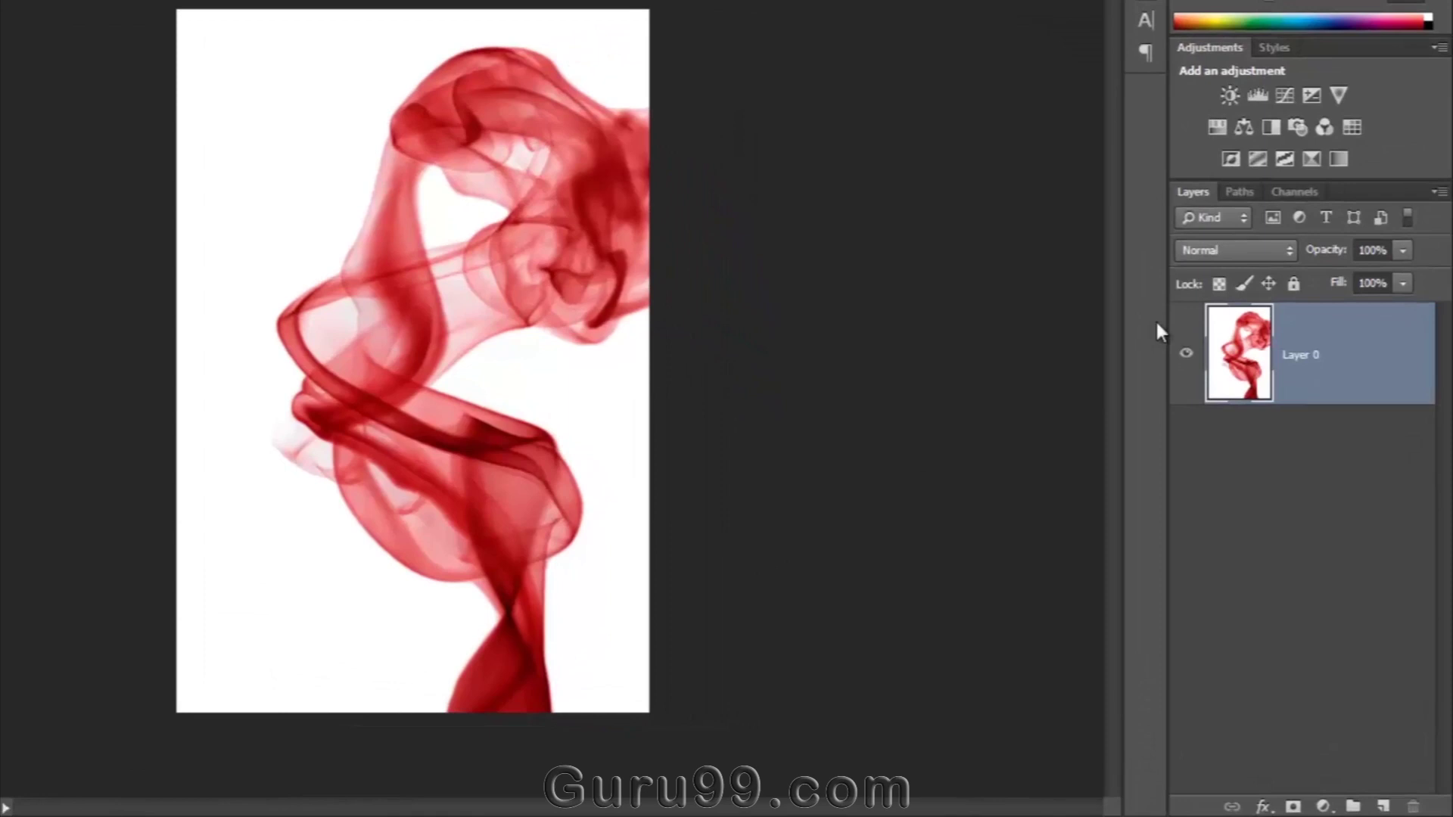
# Step: Ctrl-click the RGB channel in a floating Channels panel to load the selection, then redock it beside Layers
pyautogui.click(1291, 194)
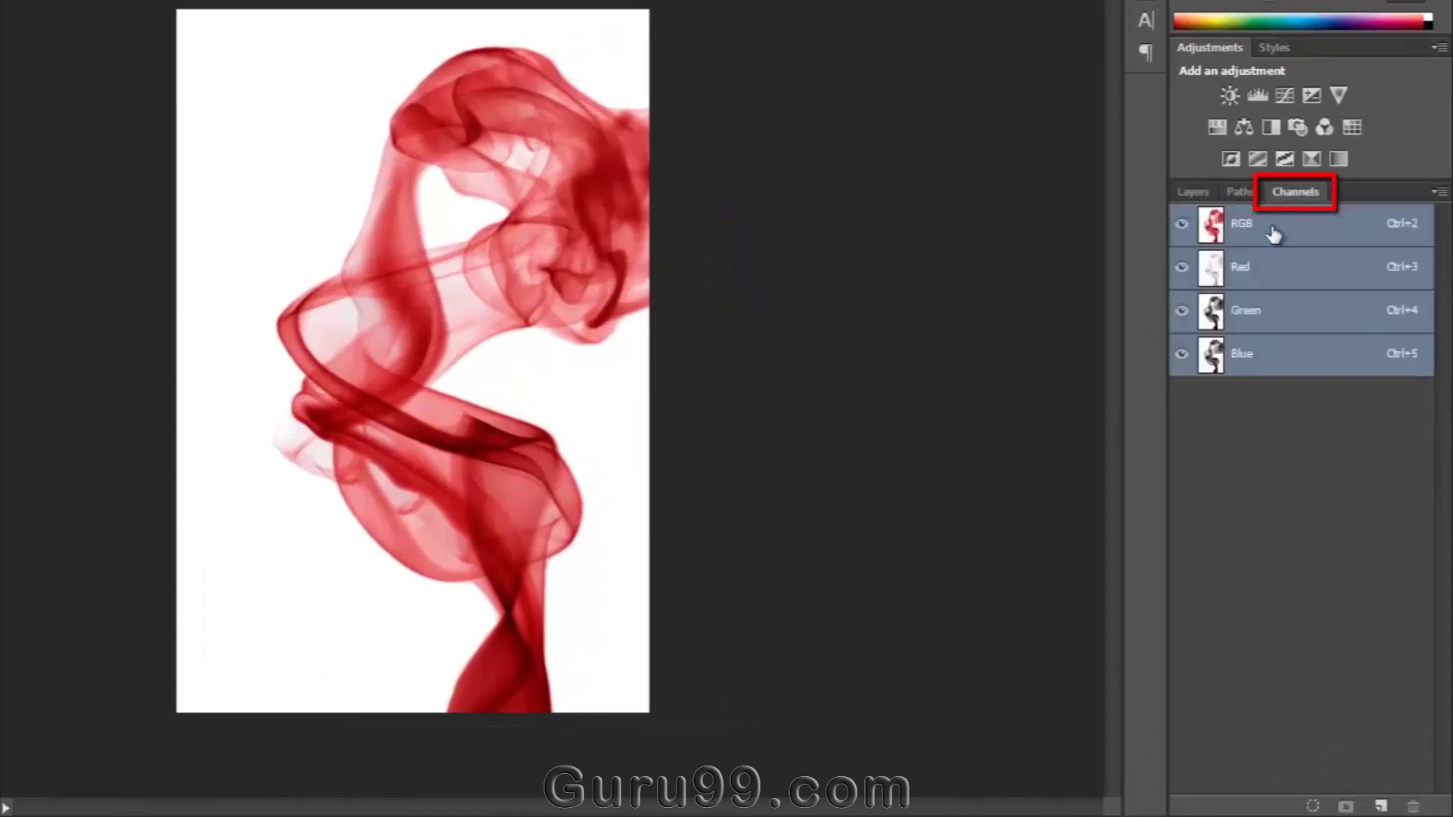
pyautogui.moveTo(1272, 192); pyautogui.dragTo(809, 60)
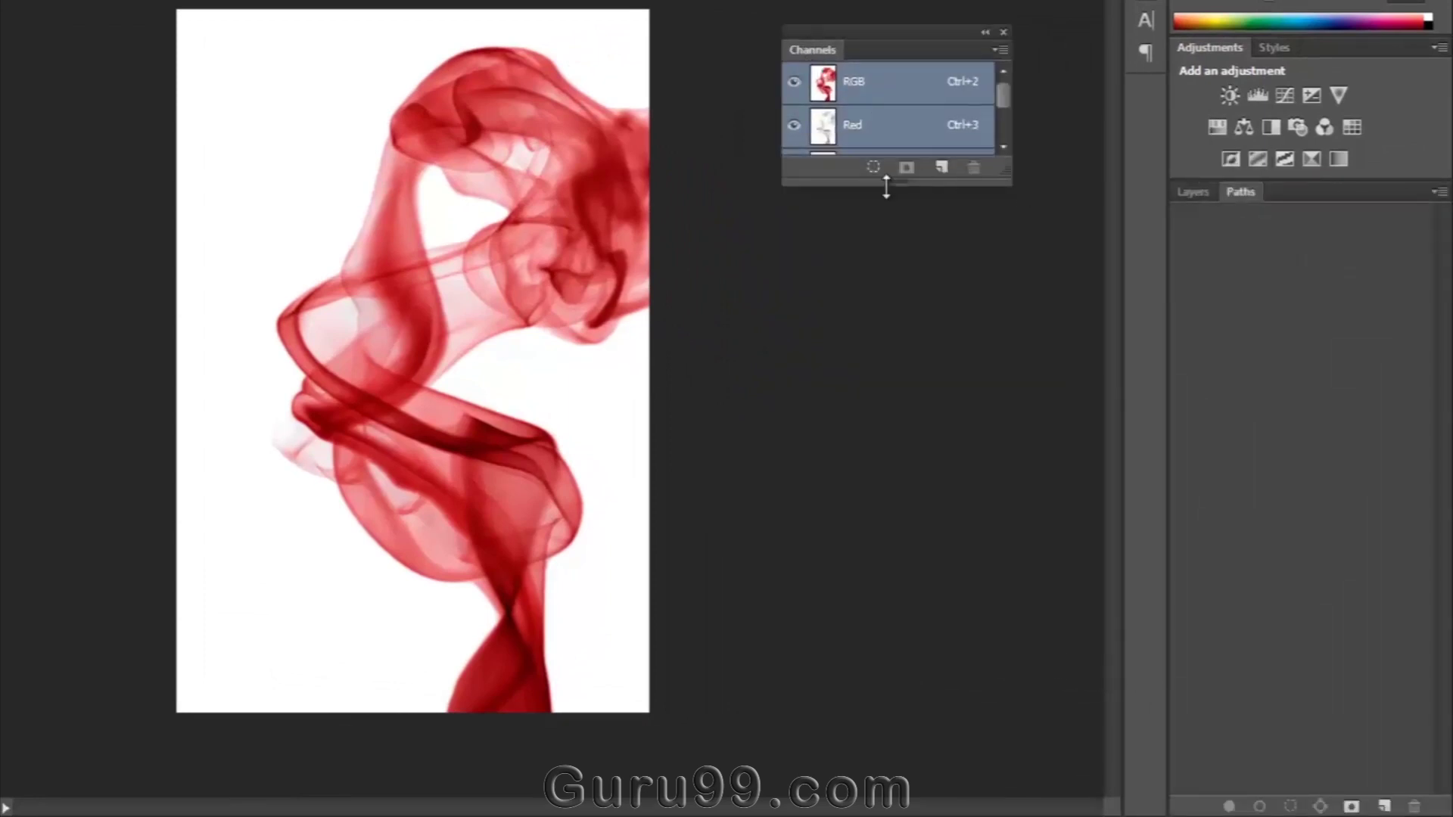
pyautogui.moveTo(886, 186); pyautogui.dragTo(927, 399)
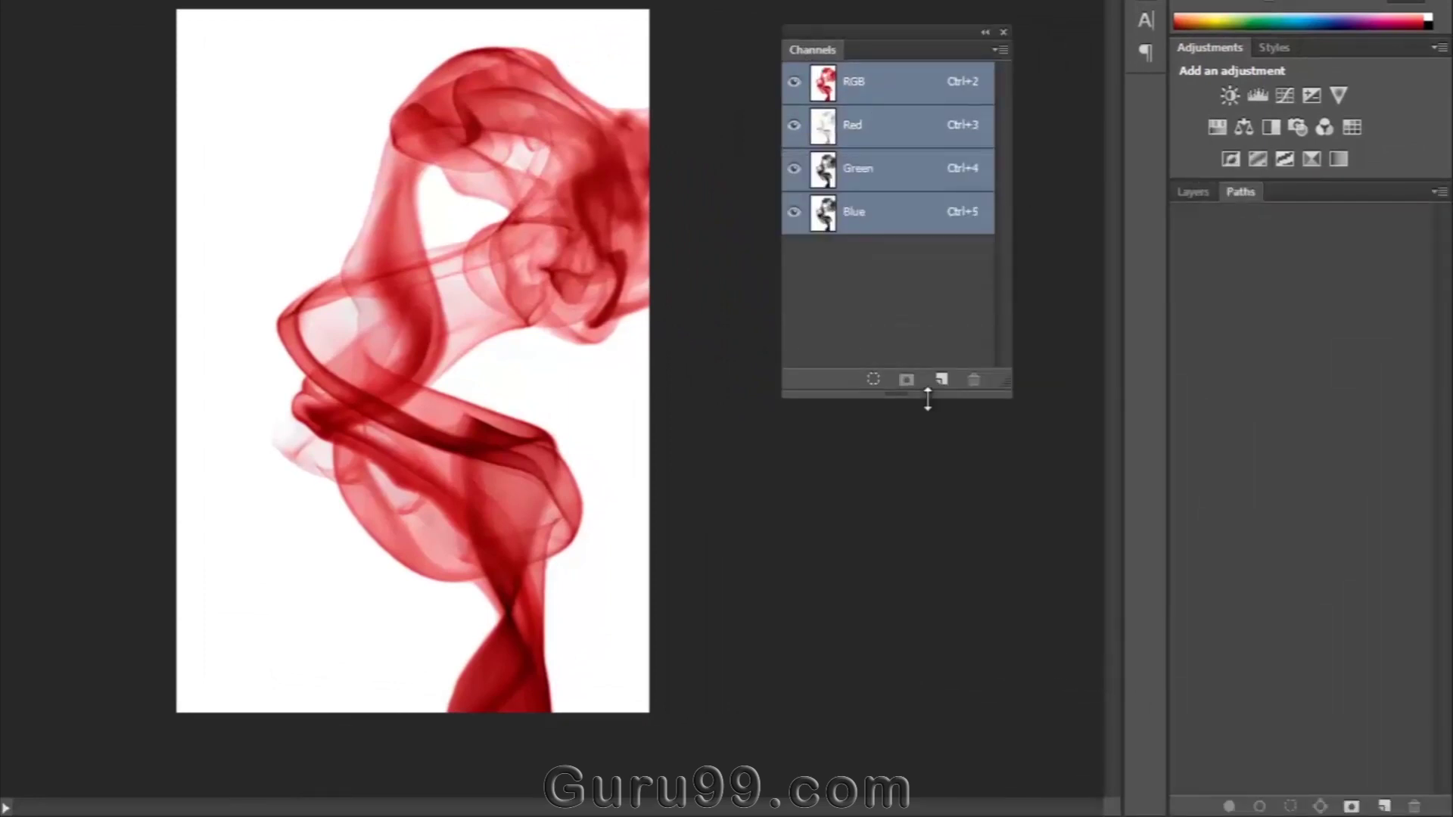
pyautogui.keyDown('ctrl'); pyautogui.click(825, 90); pyautogui.keyUp('ctrl')
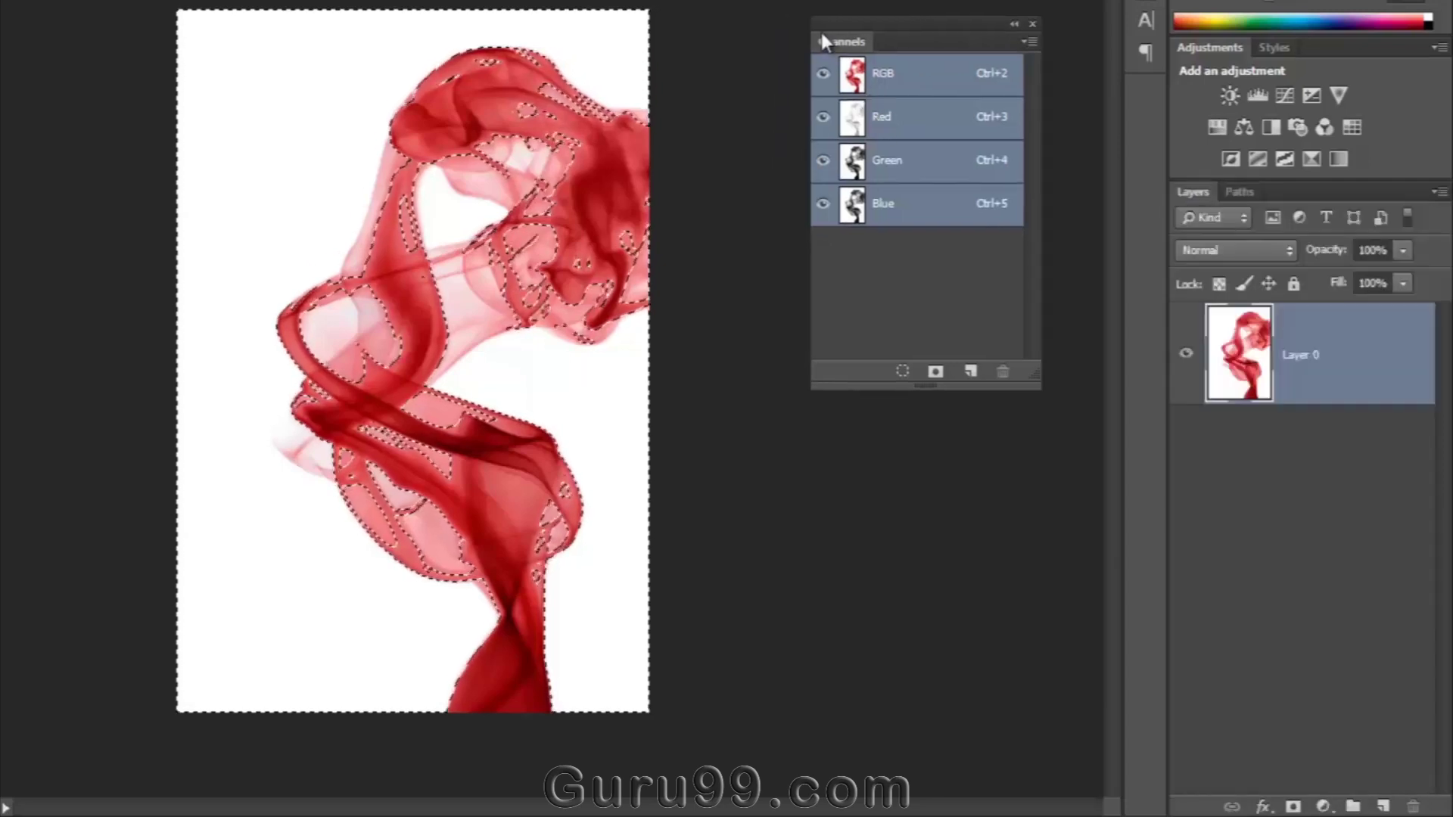
pyautogui.moveTo(830, 41); pyautogui.dragTo(1293, 192)
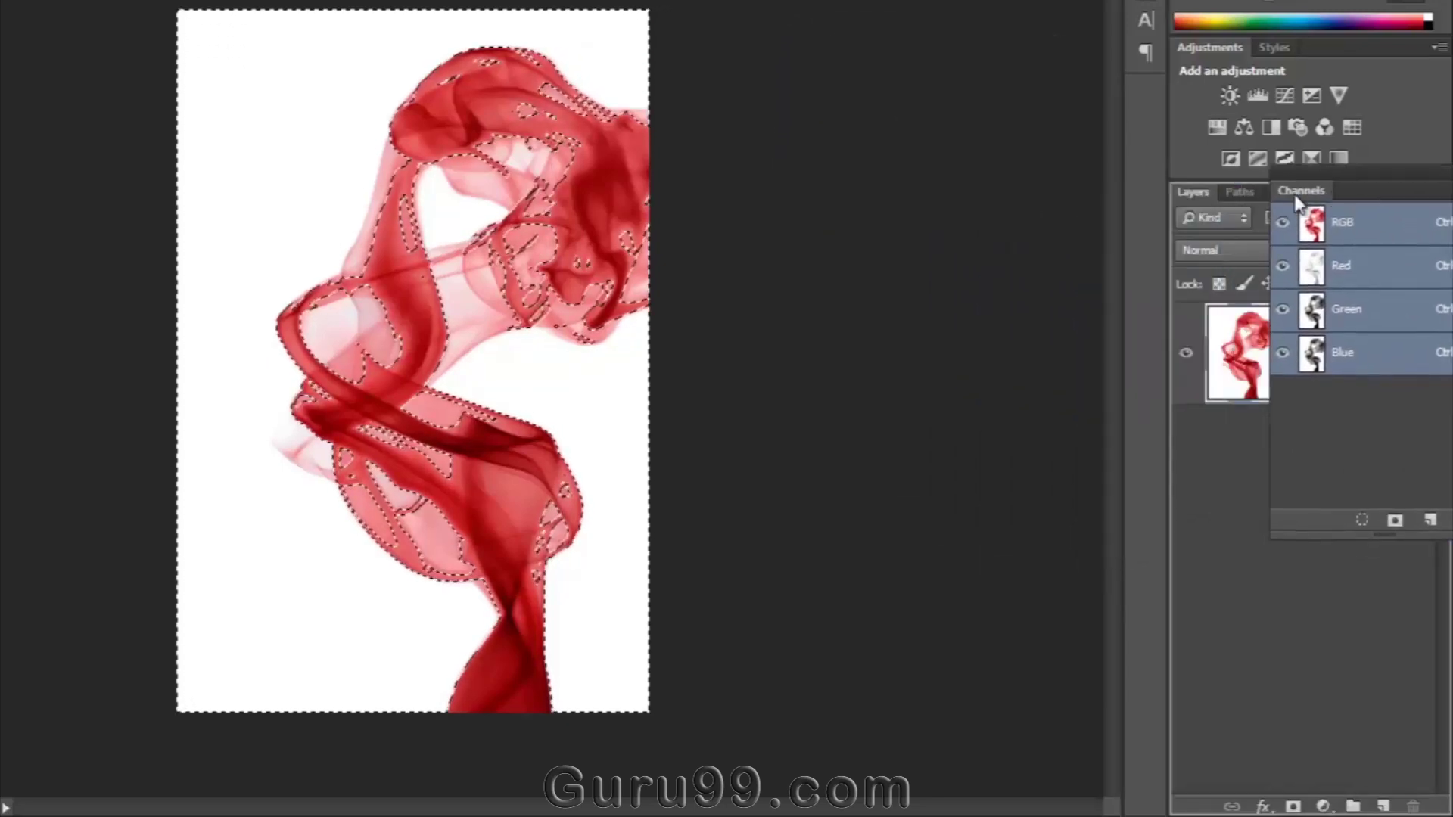
pyautogui.click(1193, 192)
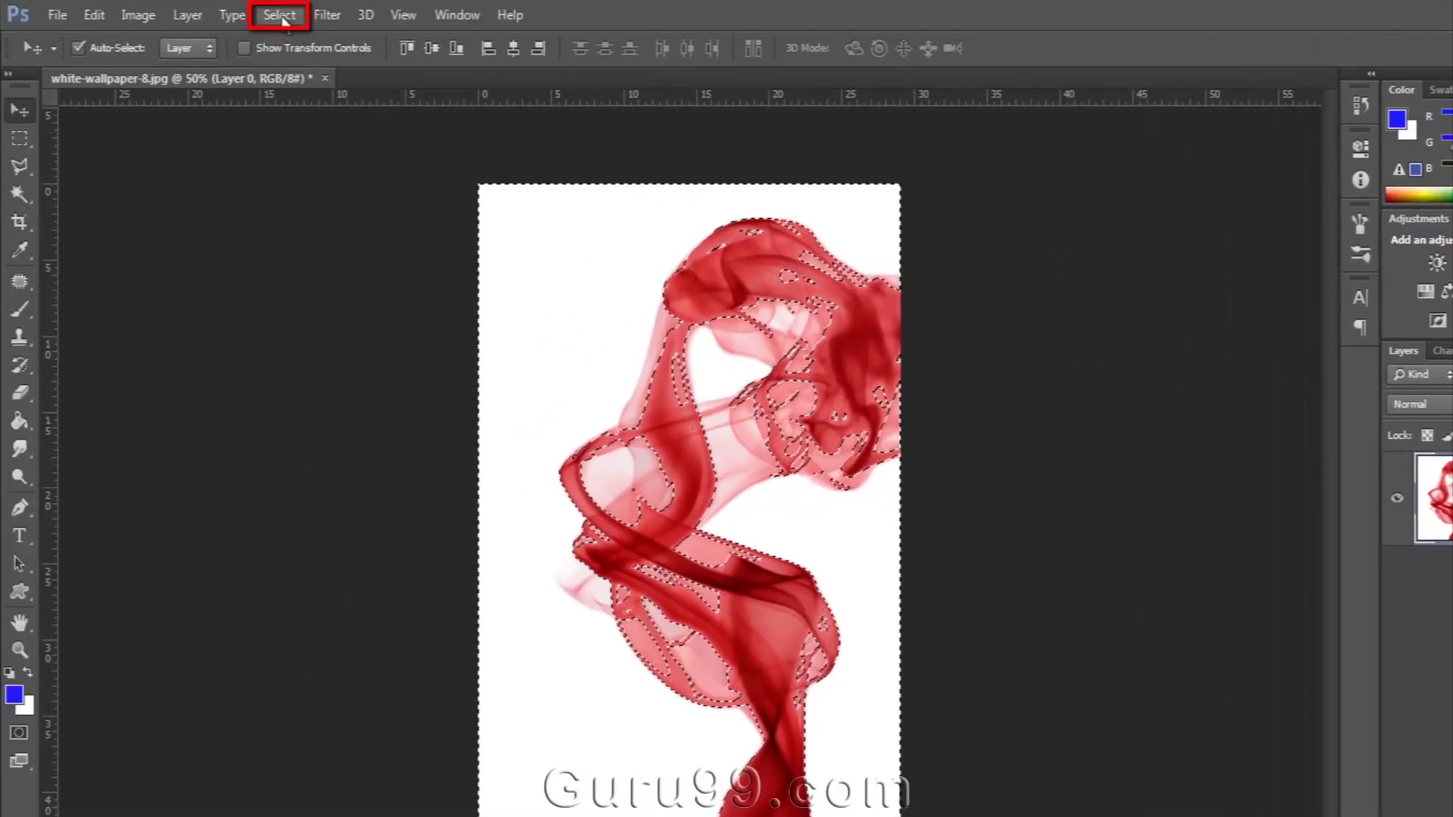
pyautogui.click(279, 15)
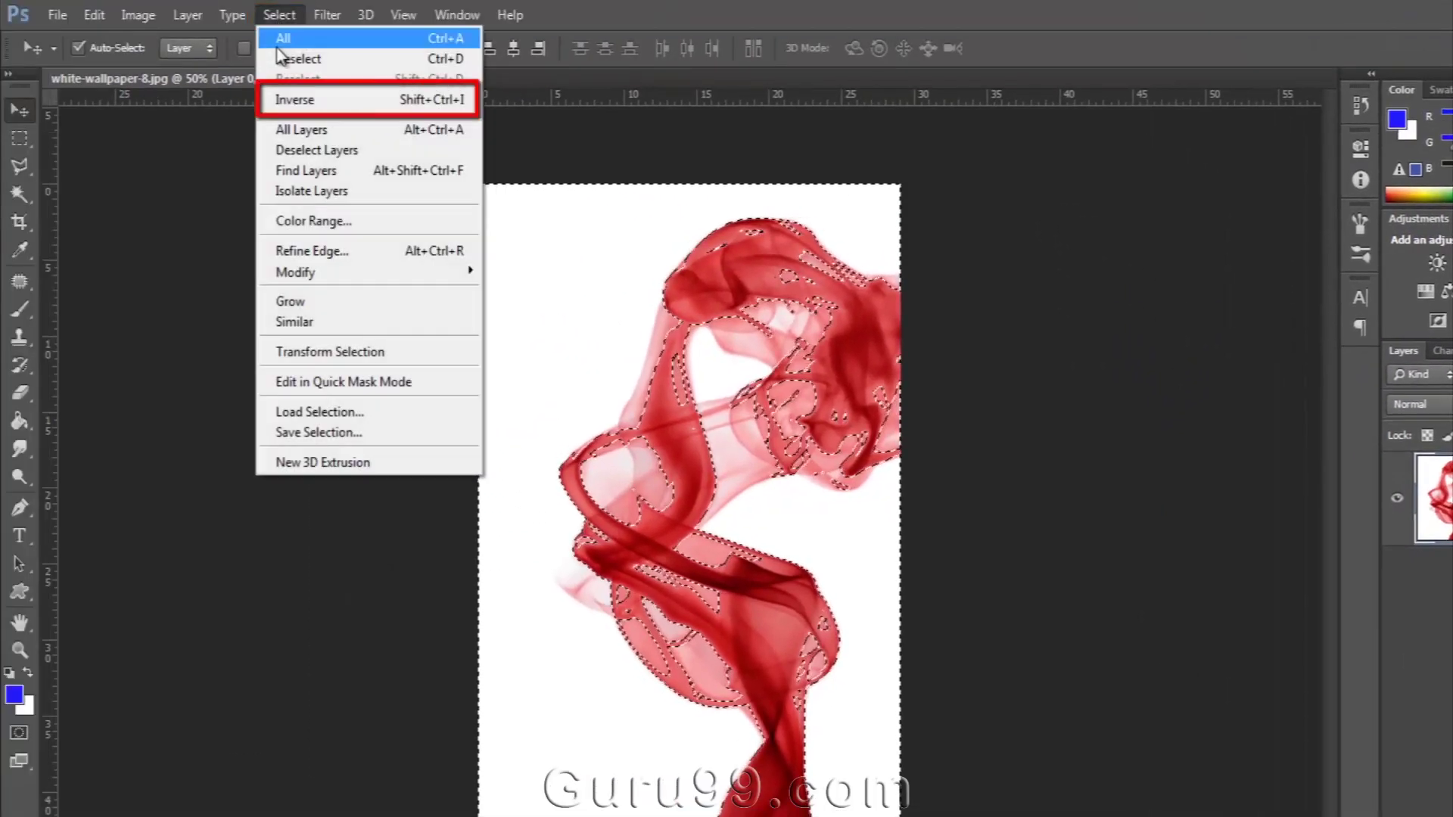
# Step: Invert the selection, copy the smoke onto Layer 1, and hide Layer 0
pyautogui.click(350, 106)
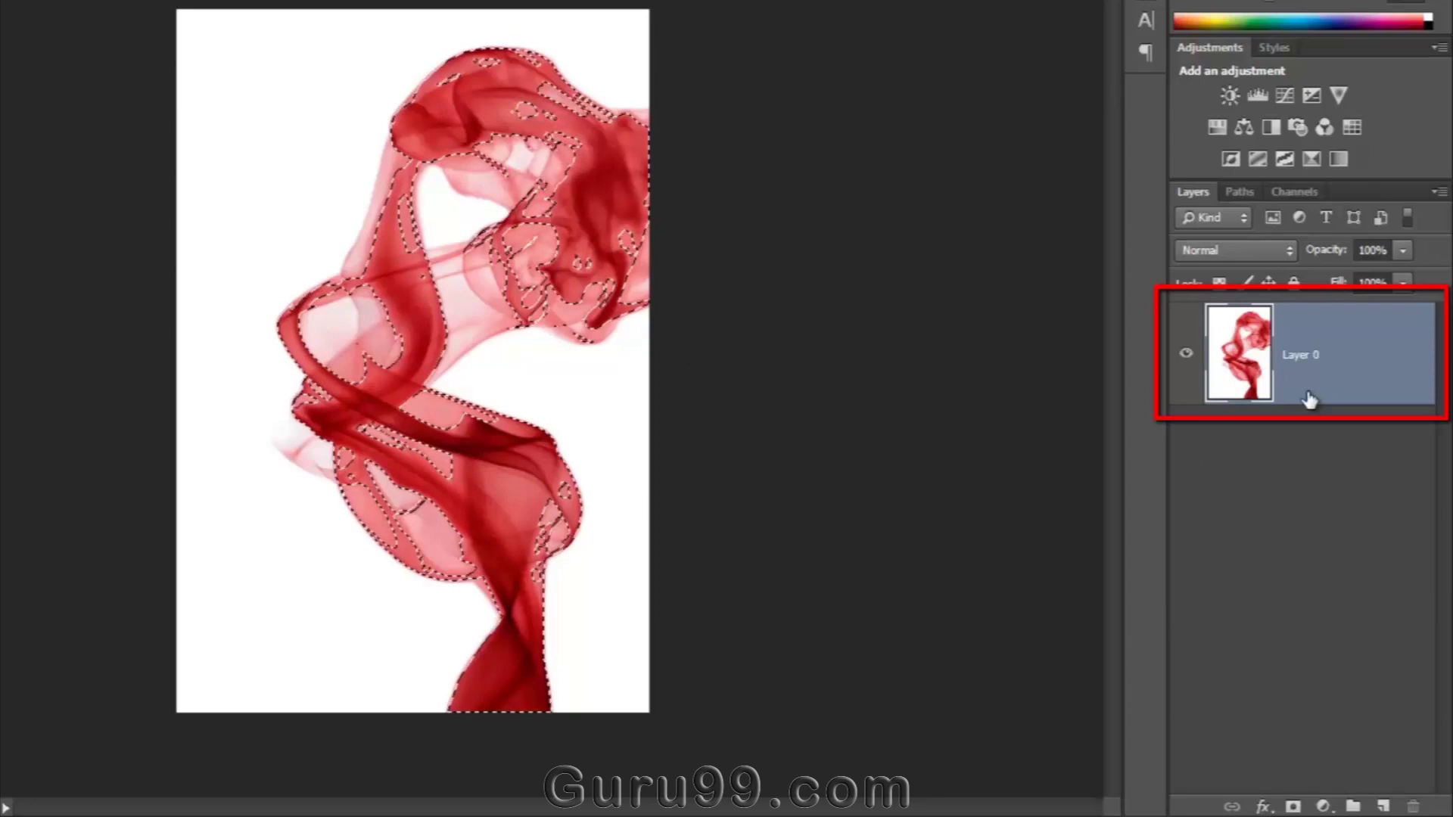
pyautogui.hotkey('ctrl', 'j')
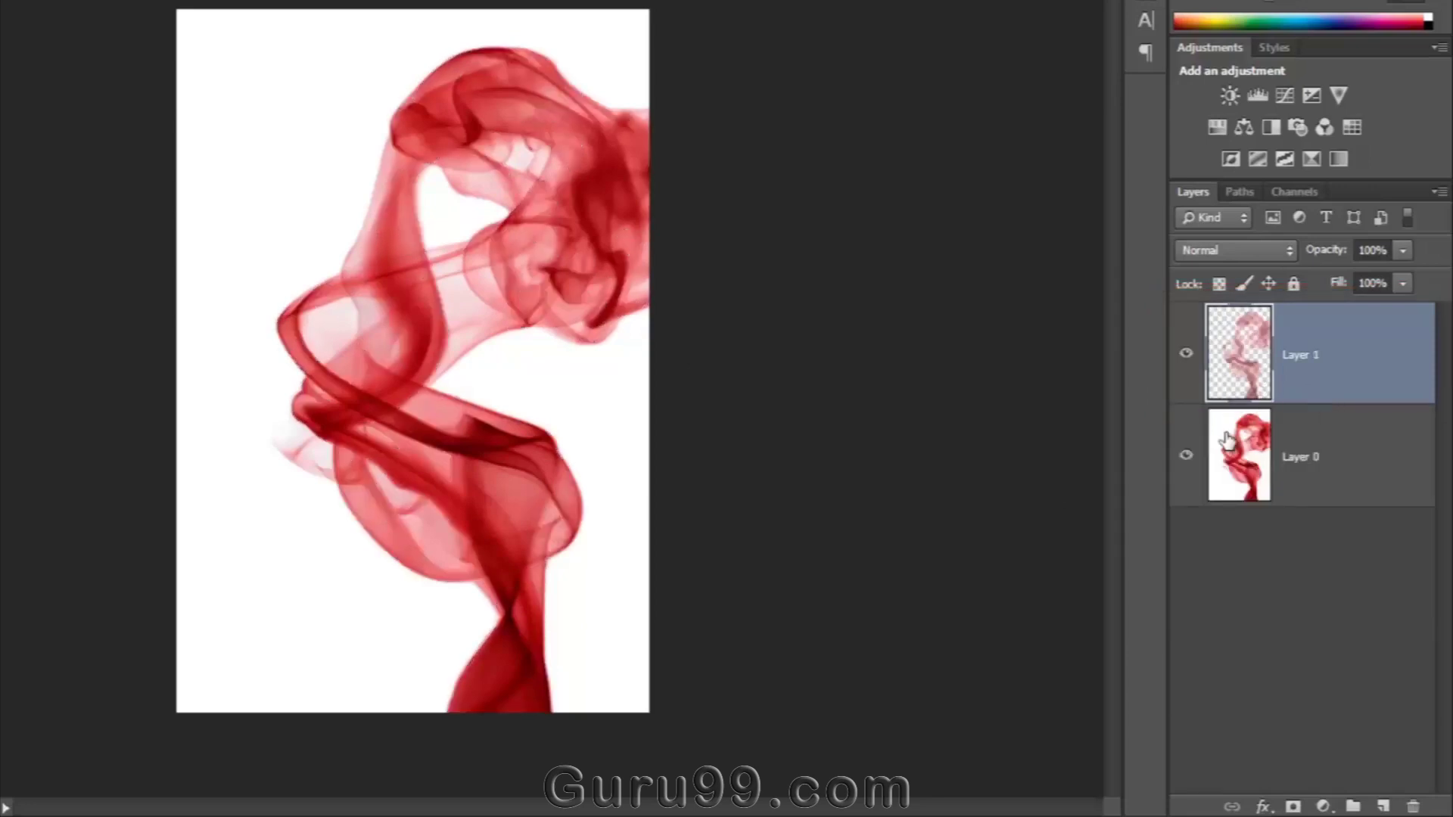
pyautogui.click(1189, 457)
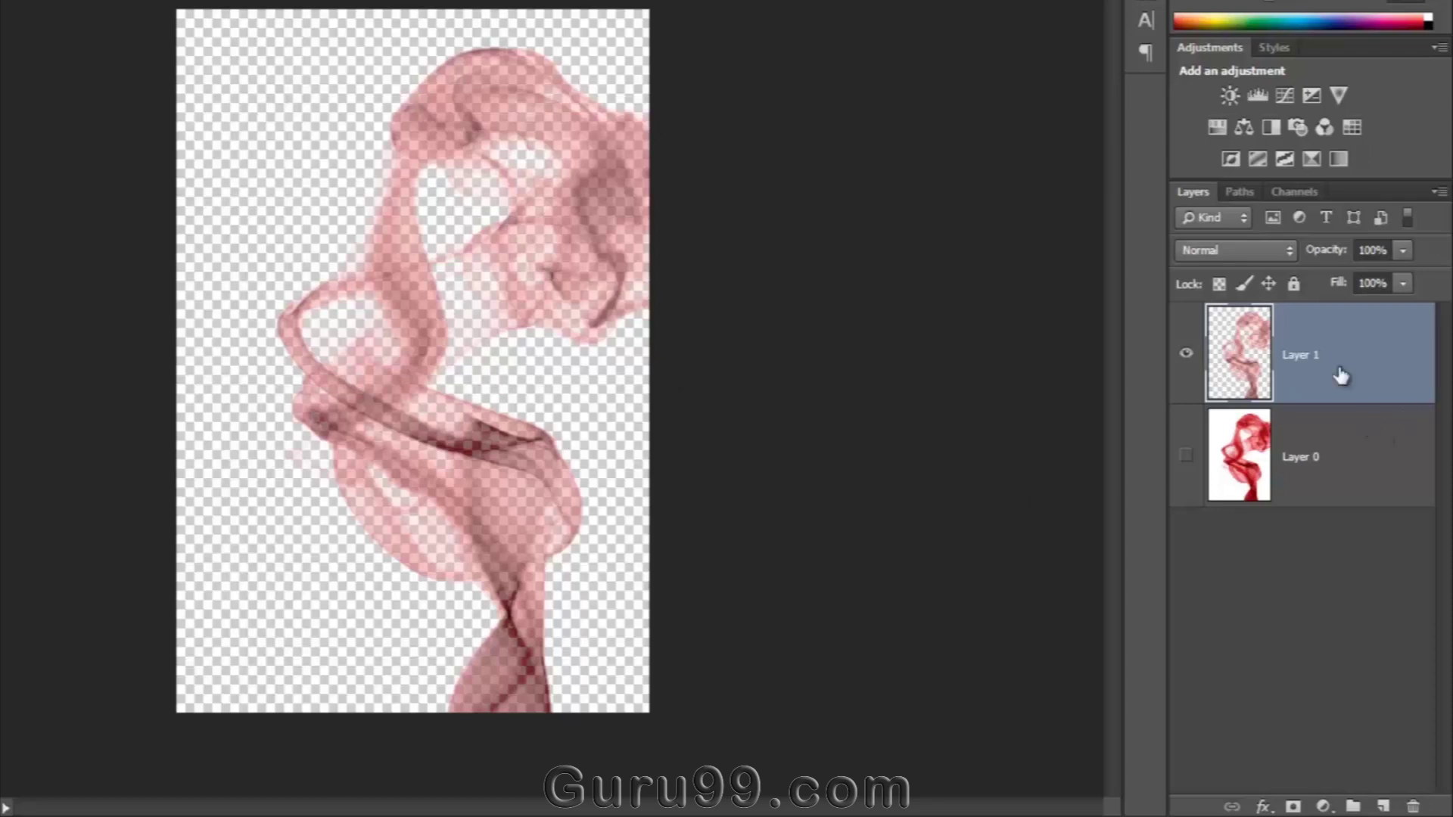
# Step: Duplicate the smoke layer repeatedly, select Layer 1 through the copies, and merge them with Ctrl+E
pyautogui.hotkey('ctrl', 'j')
pyautogui.hotkey('ctrl', 'j')
pyautogui.hotkey('ctrl', 'j')
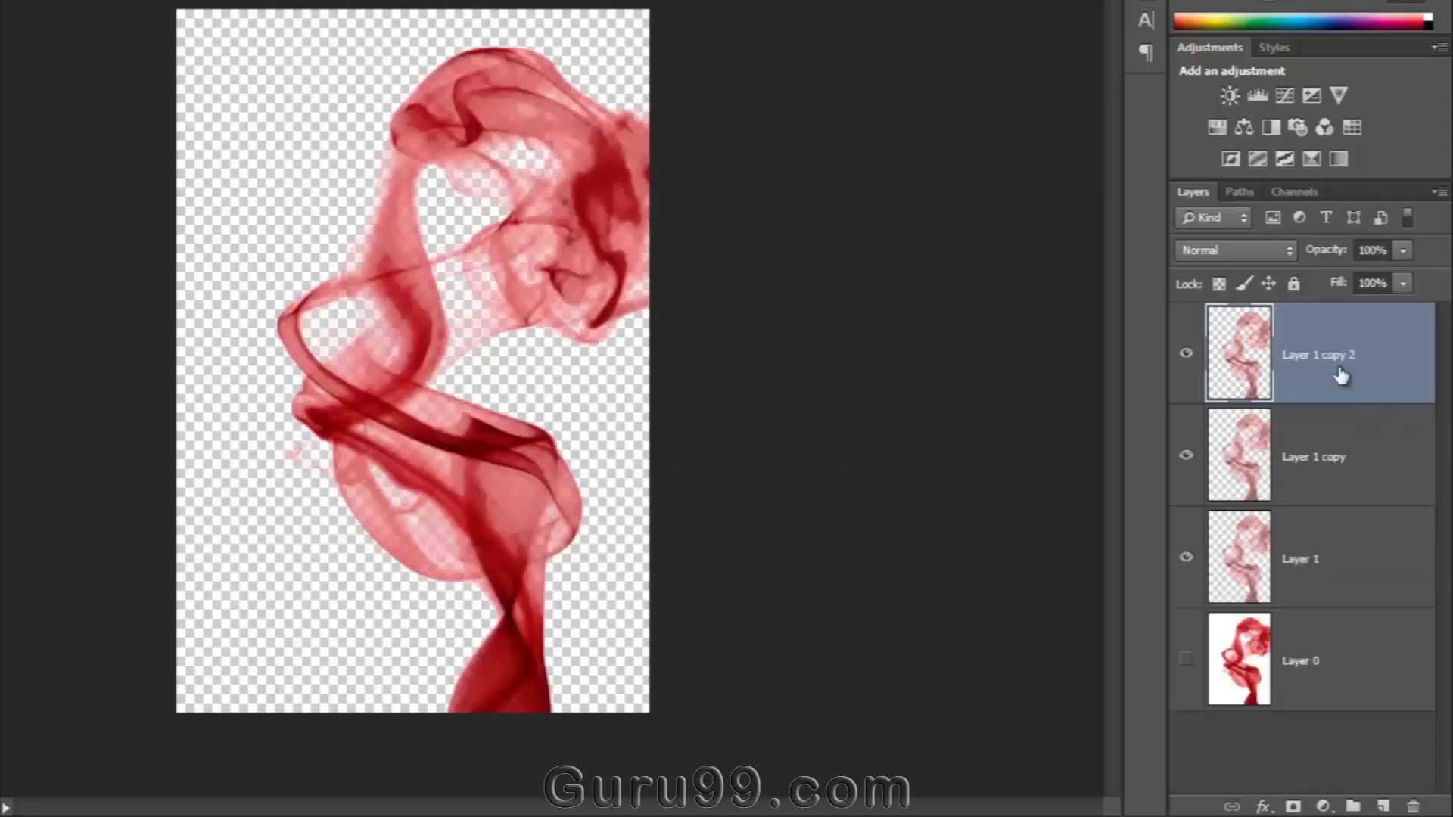
pyautogui.hotkey('ctrl', 'j')
pyautogui.hotkey('ctrl', 'j')
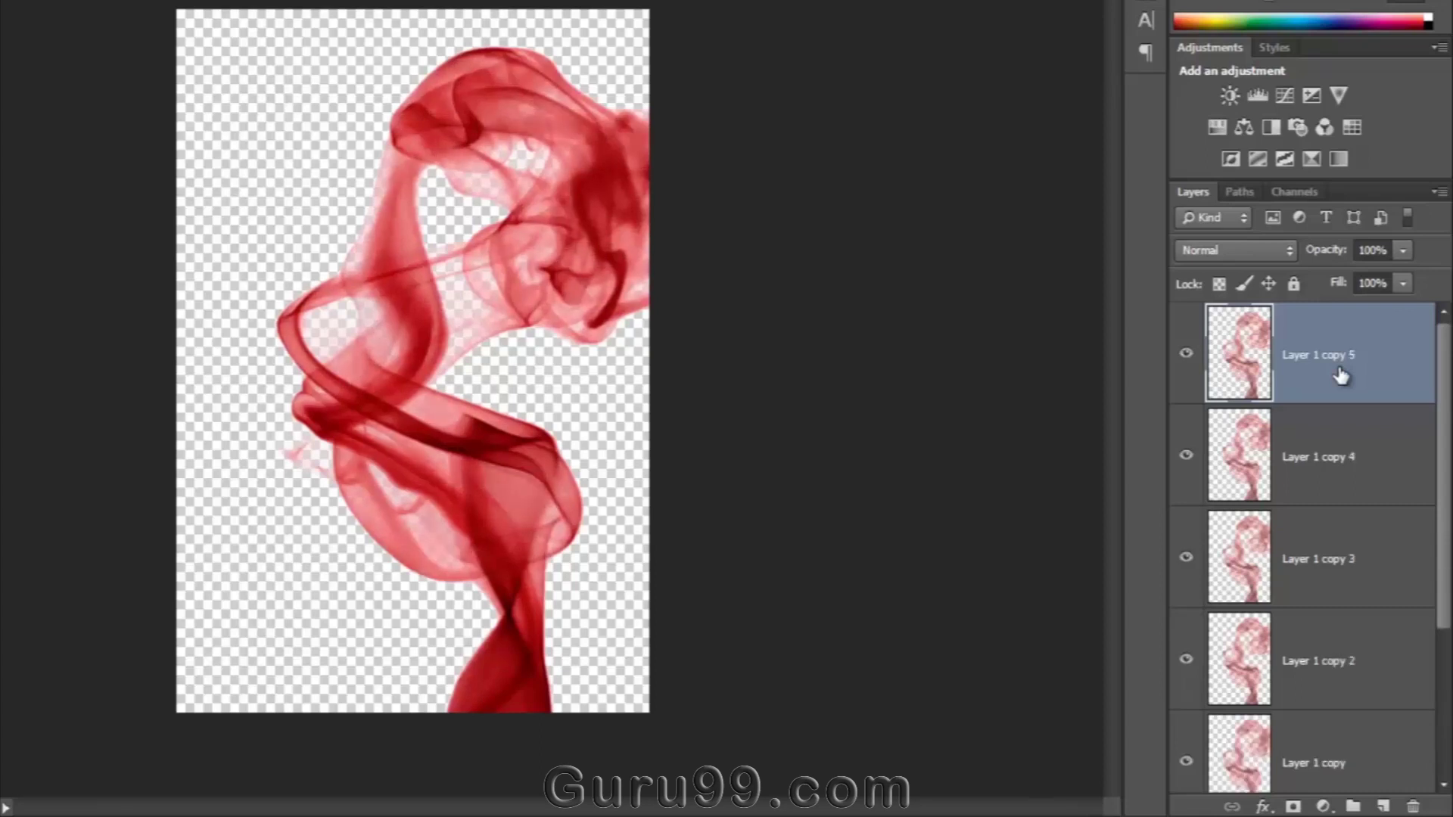
pyautogui.scroll(-2, 1344, 488)
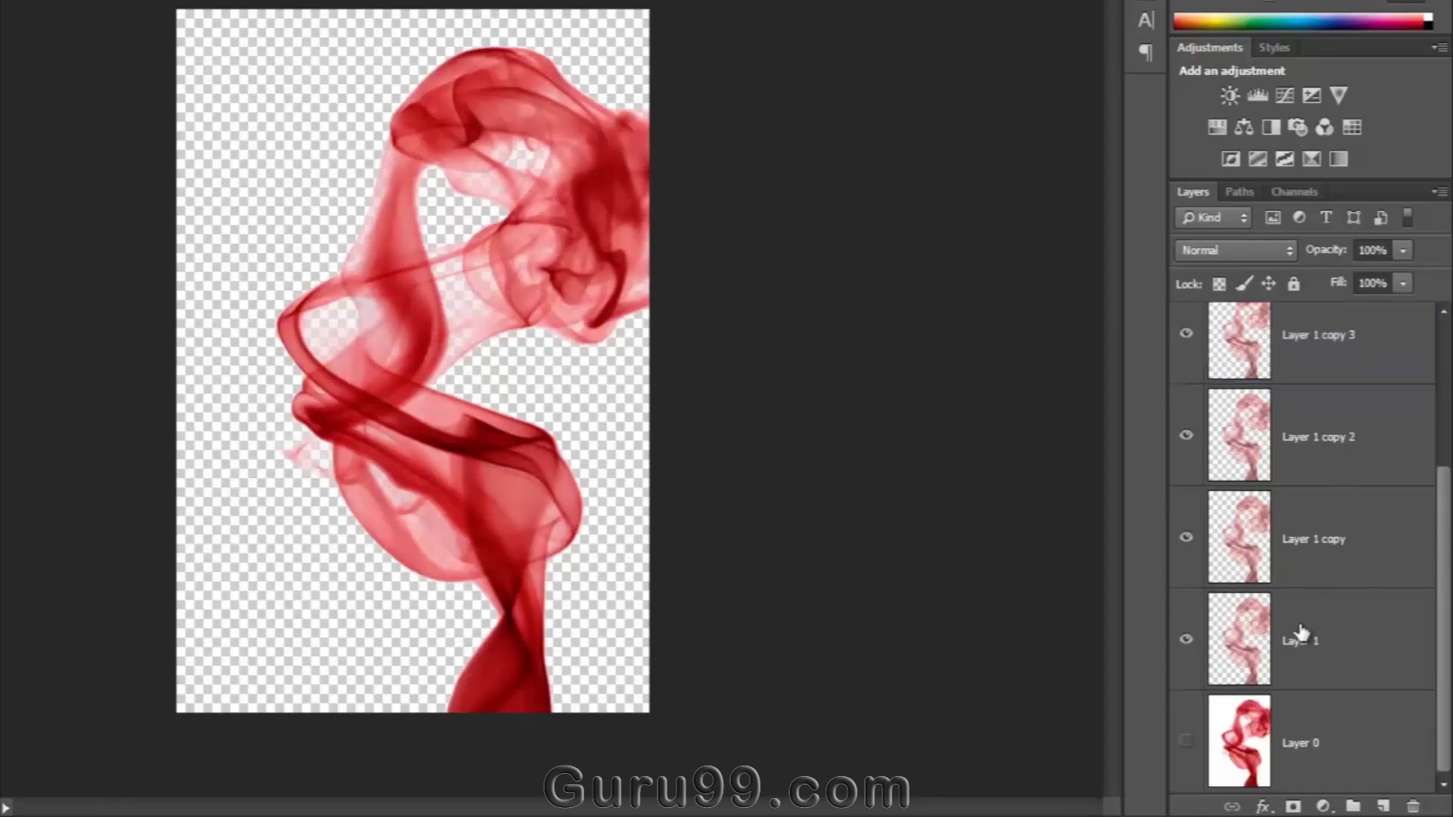
pyautogui.keyDown('shift'); pyautogui.click(1307, 640); pyautogui.keyUp('shift')
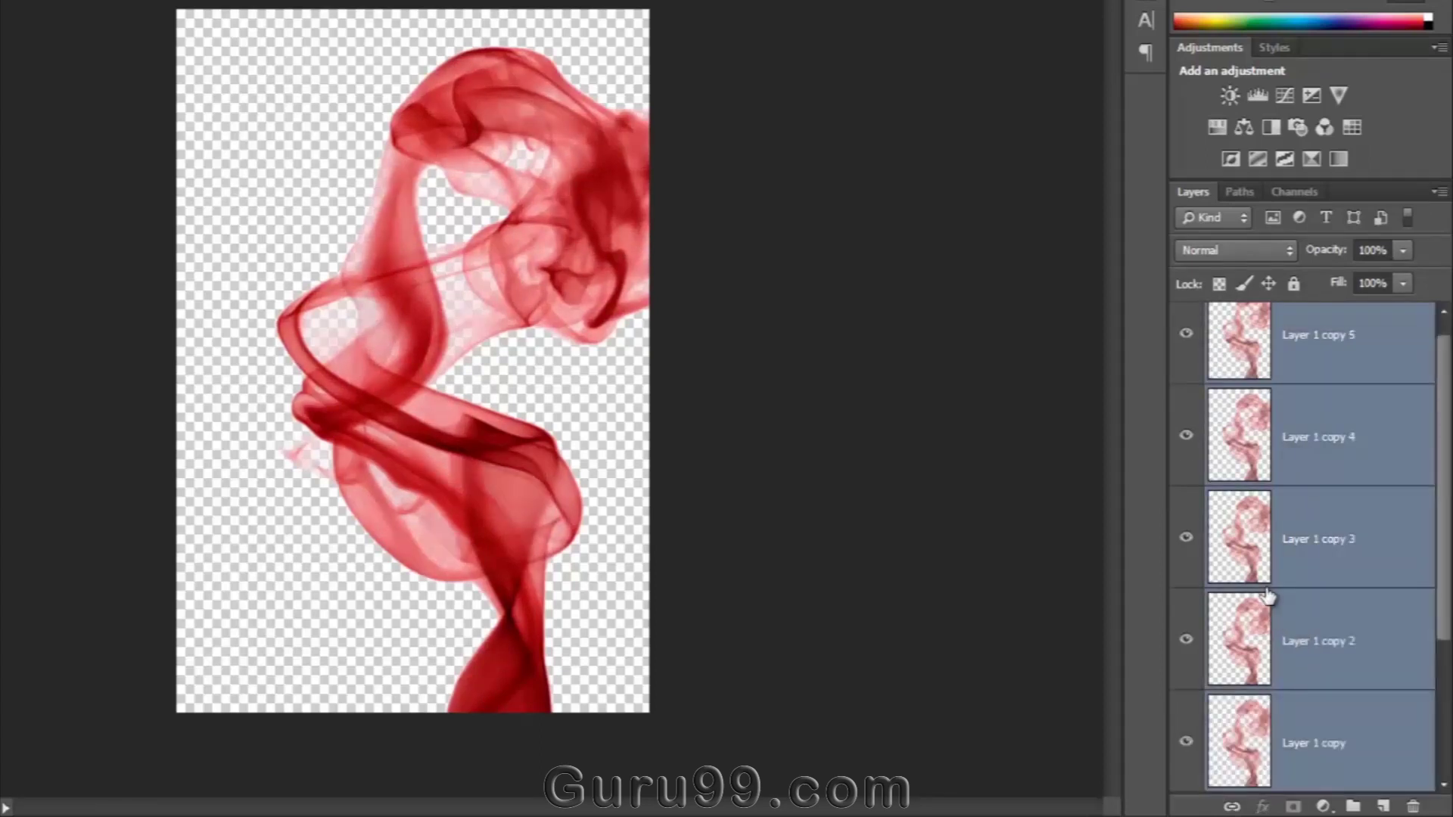
pyautogui.hotkey('ctrl', 'e')
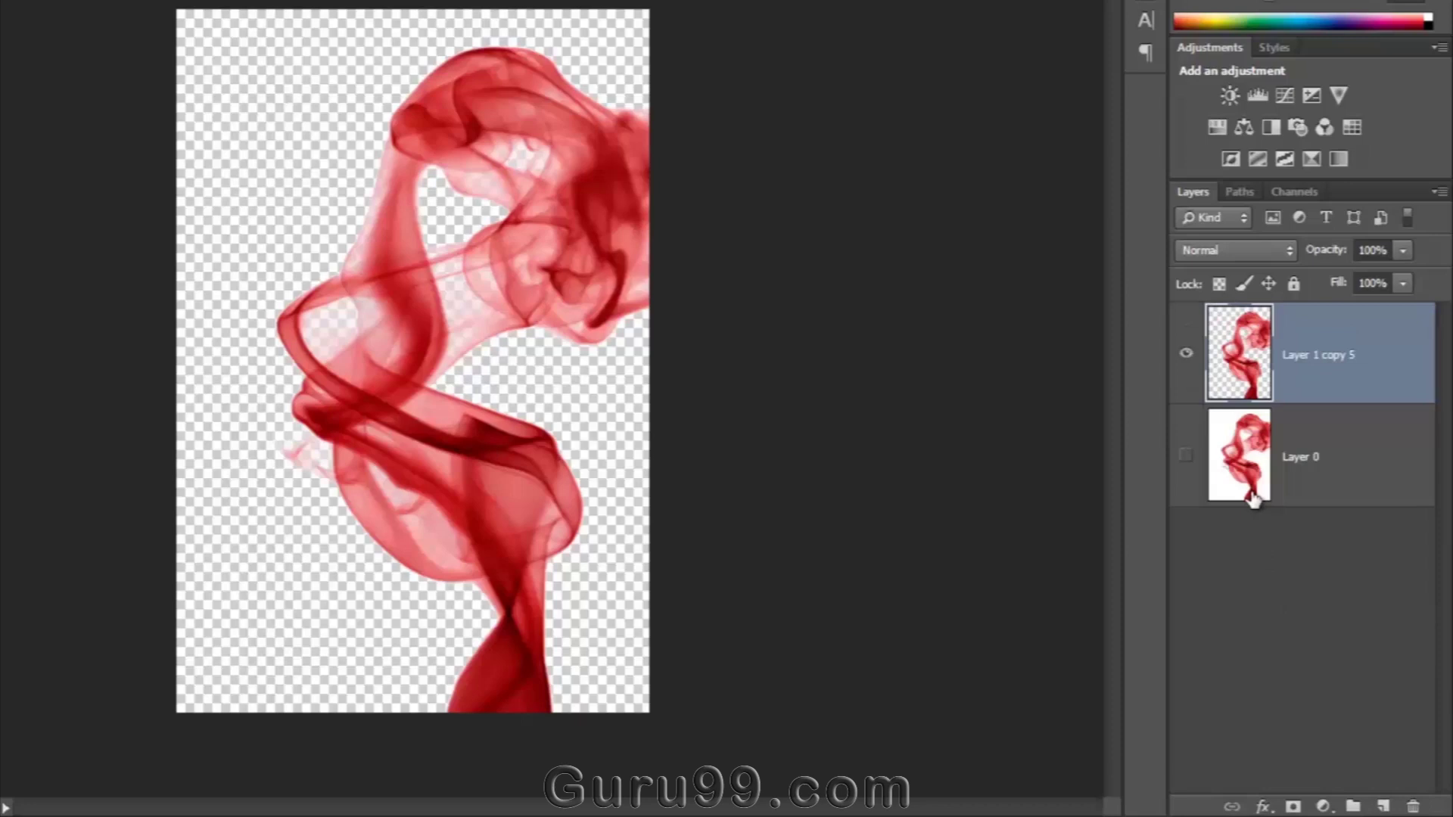
# Step: Toggle Layer 0 and the merged smoke layer's visibility to compare the denser smoke
pyautogui.click(1187, 457)
pyautogui.click(1186, 459)
pyautogui.click(1182, 363)
pyautogui.click(1182, 364)
pyautogui.moveTo(499, 241)
pyautogui.mouseDown()
pyautogui.moveTo(515, 215)
pyautogui.moveTo(507, 242)
pyautogui.mouseUp()
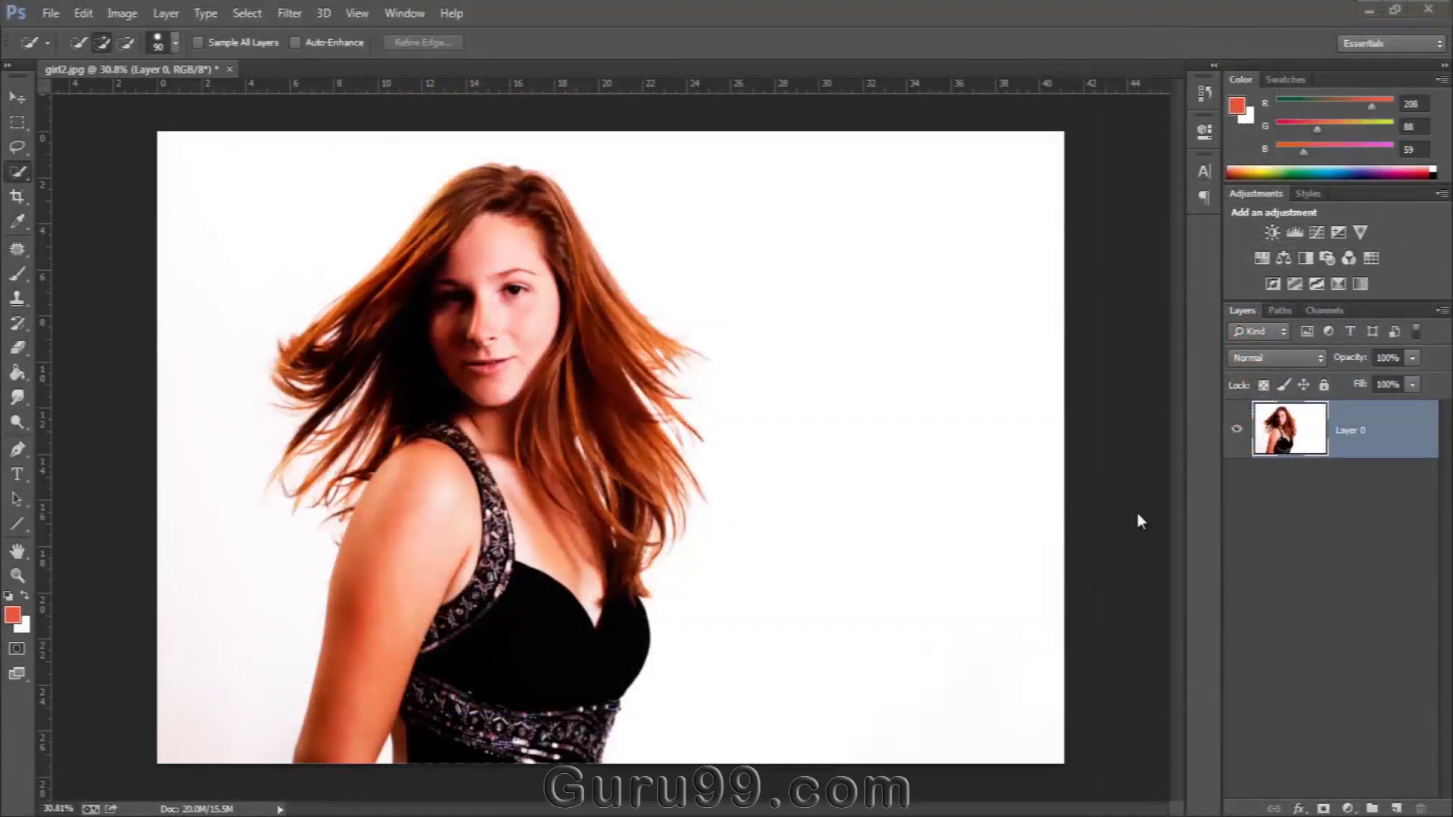
# Step: Drag girl2.jpg's Layer 0 with the Move tool, then undo to restore its original position
pyautogui.click(16, 95)
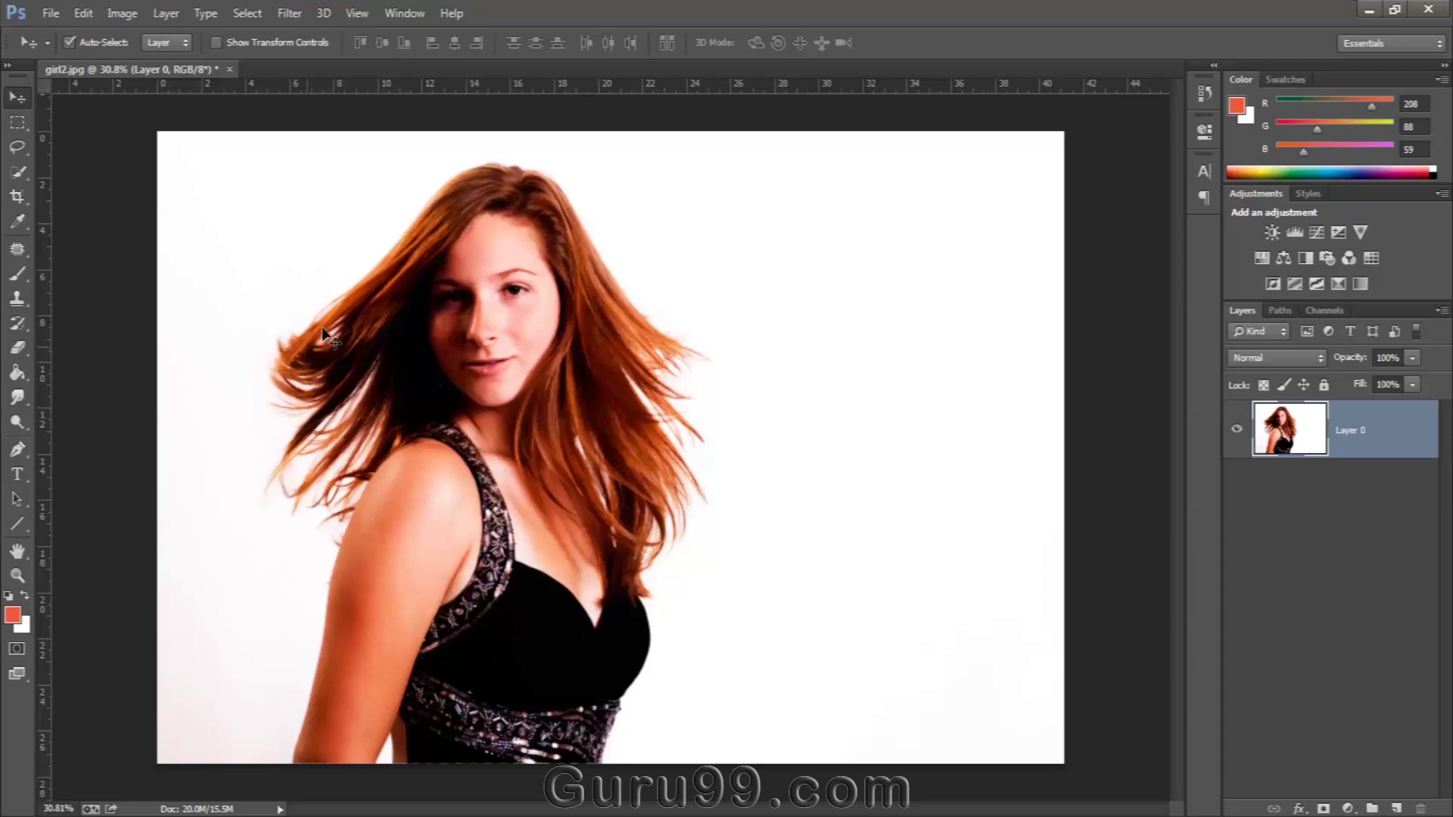
pyautogui.moveTo(359, 426); pyautogui.dragTo(332, 506)
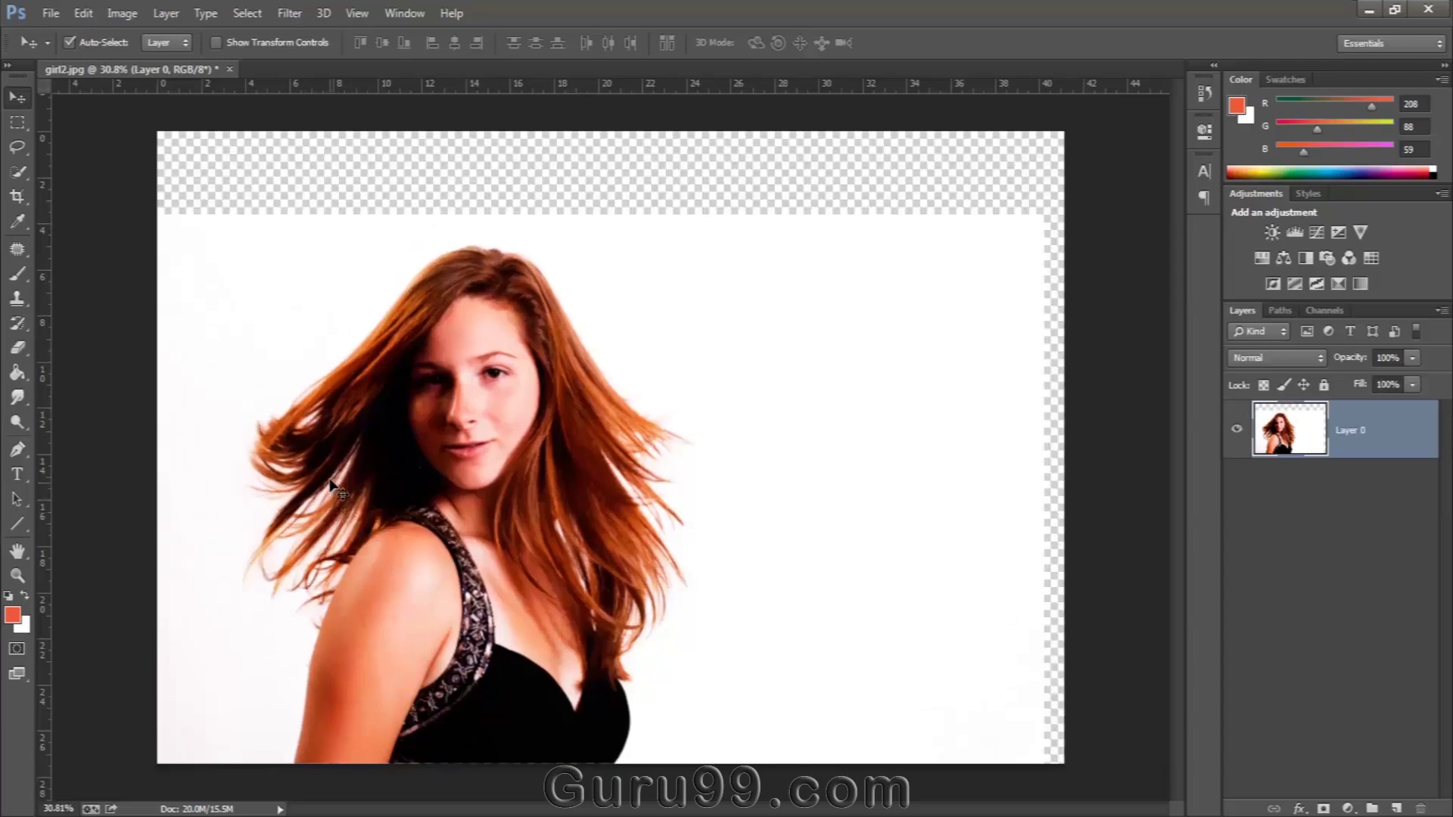
pyautogui.hotkey('ctrl', 'z')
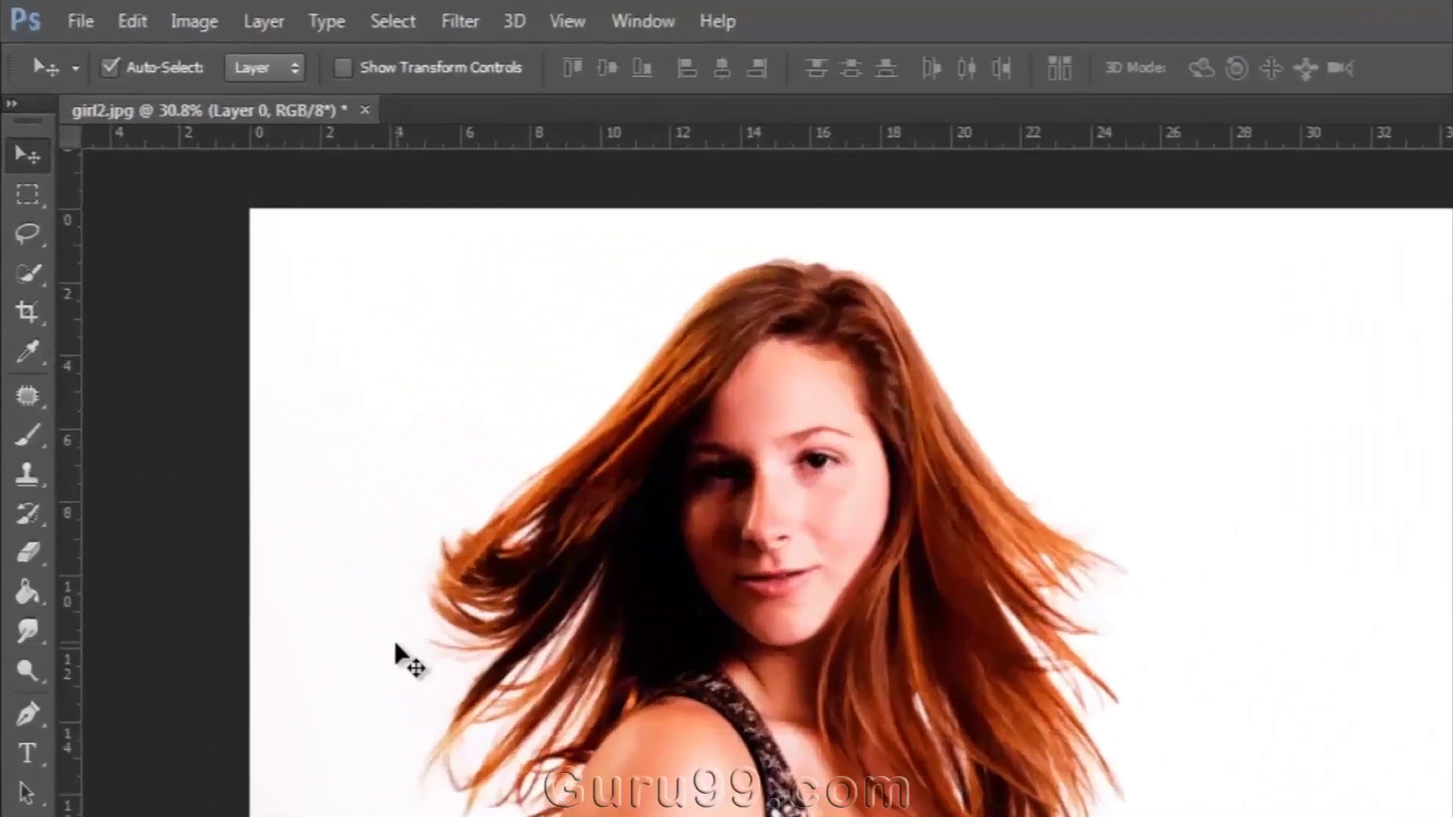
# Step: Quick-select the woman from the top of her hair through her face and torso
pyautogui.click(31, 280)
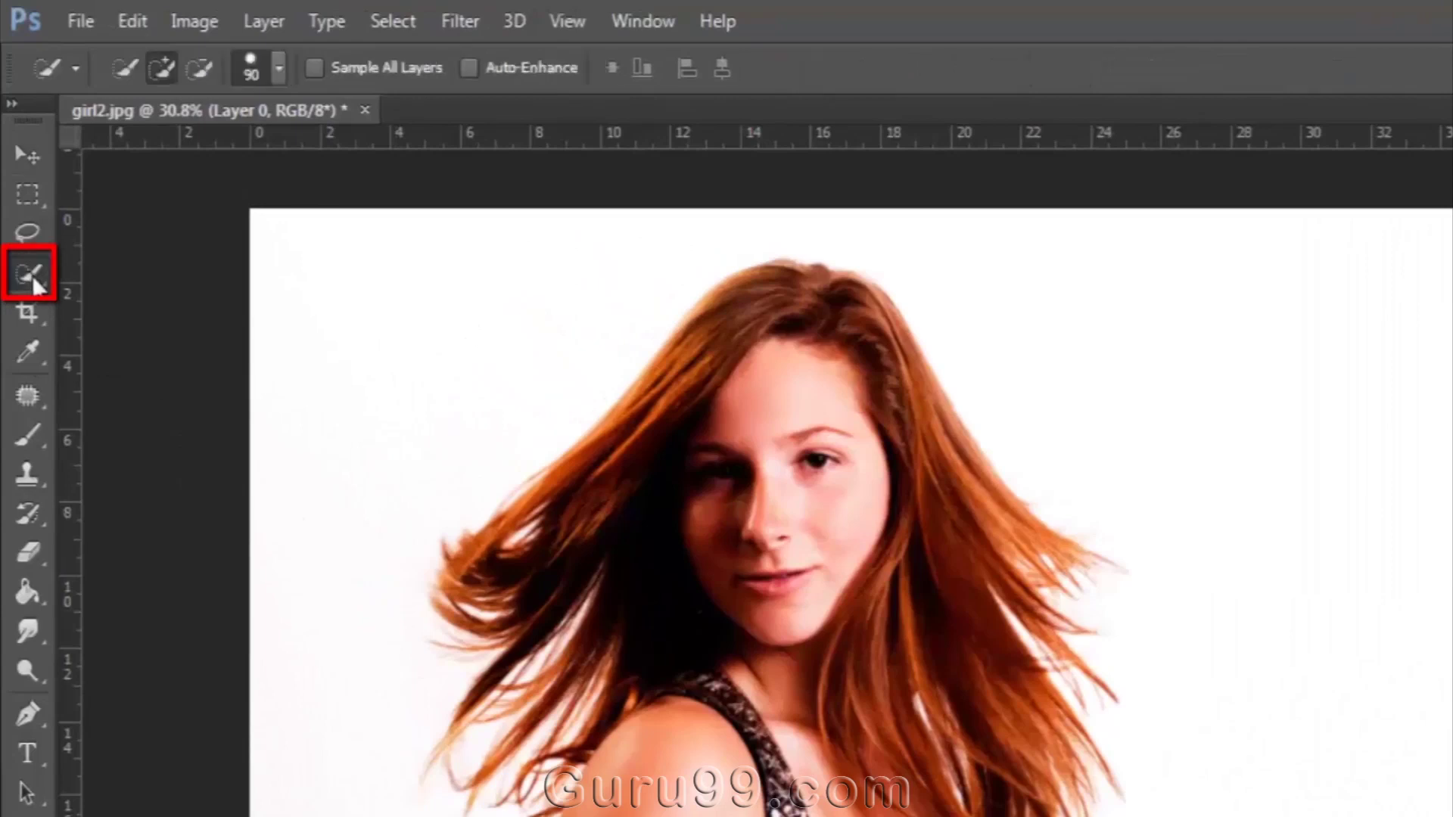
pyautogui.moveTo(772, 471)
pyautogui.mouseDown()
pyautogui.moveTo(779, 366)
pyautogui.moveTo(739, 354)
pyautogui.mouseUp()
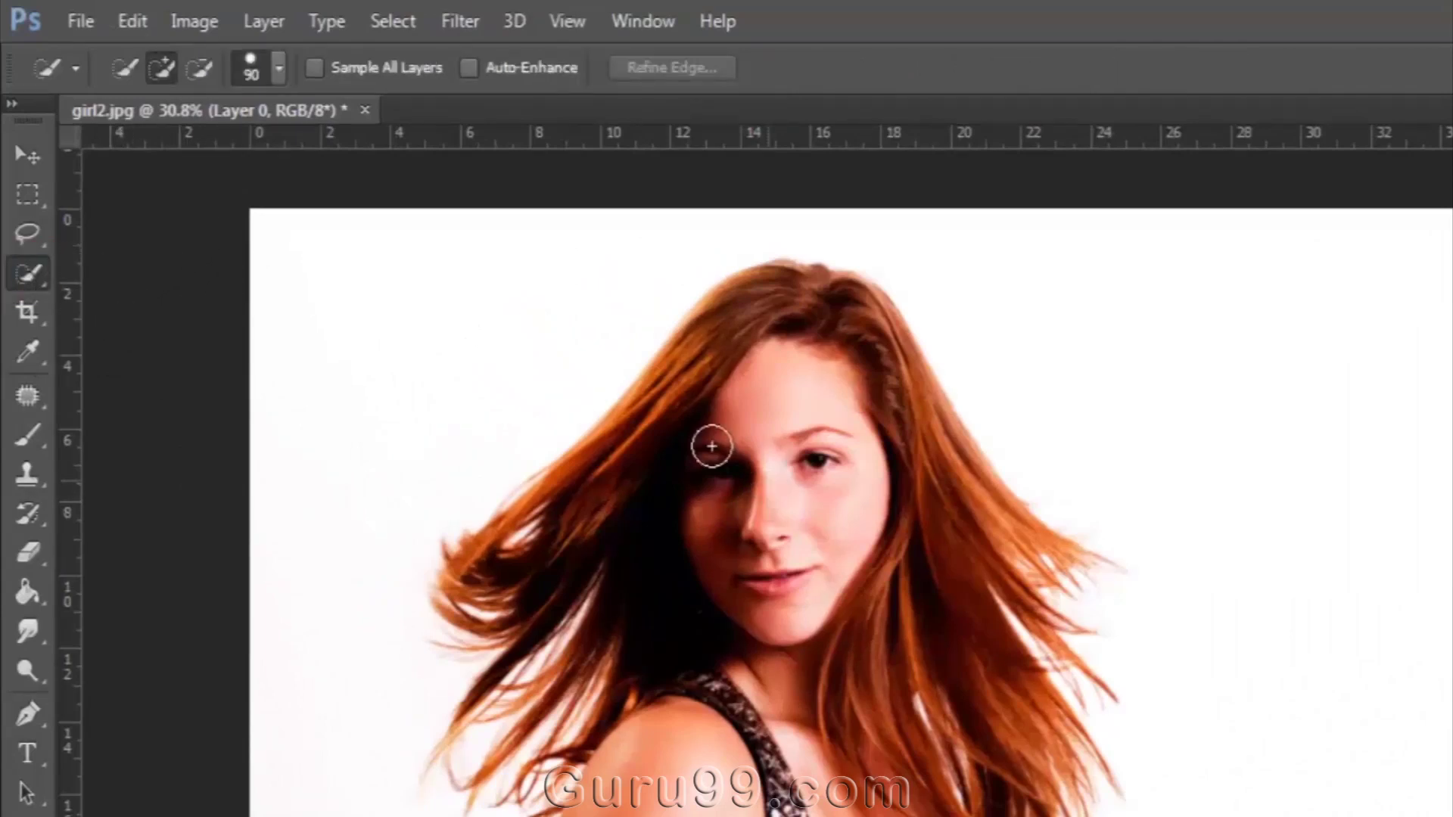
pyautogui.moveTo(465, 222)
pyautogui.mouseDown()
pyautogui.moveTo(530, 440)
pyautogui.moveTo(510, 644)
pyautogui.moveTo(473, 502)
pyautogui.moveTo(336, 750)
pyautogui.moveTo(427, 625)
pyautogui.moveTo(535, 271)
pyautogui.moveTo(614, 405)
pyautogui.moveTo(557, 486)
pyautogui.moveTo(435, 390)
pyautogui.mouseUp()
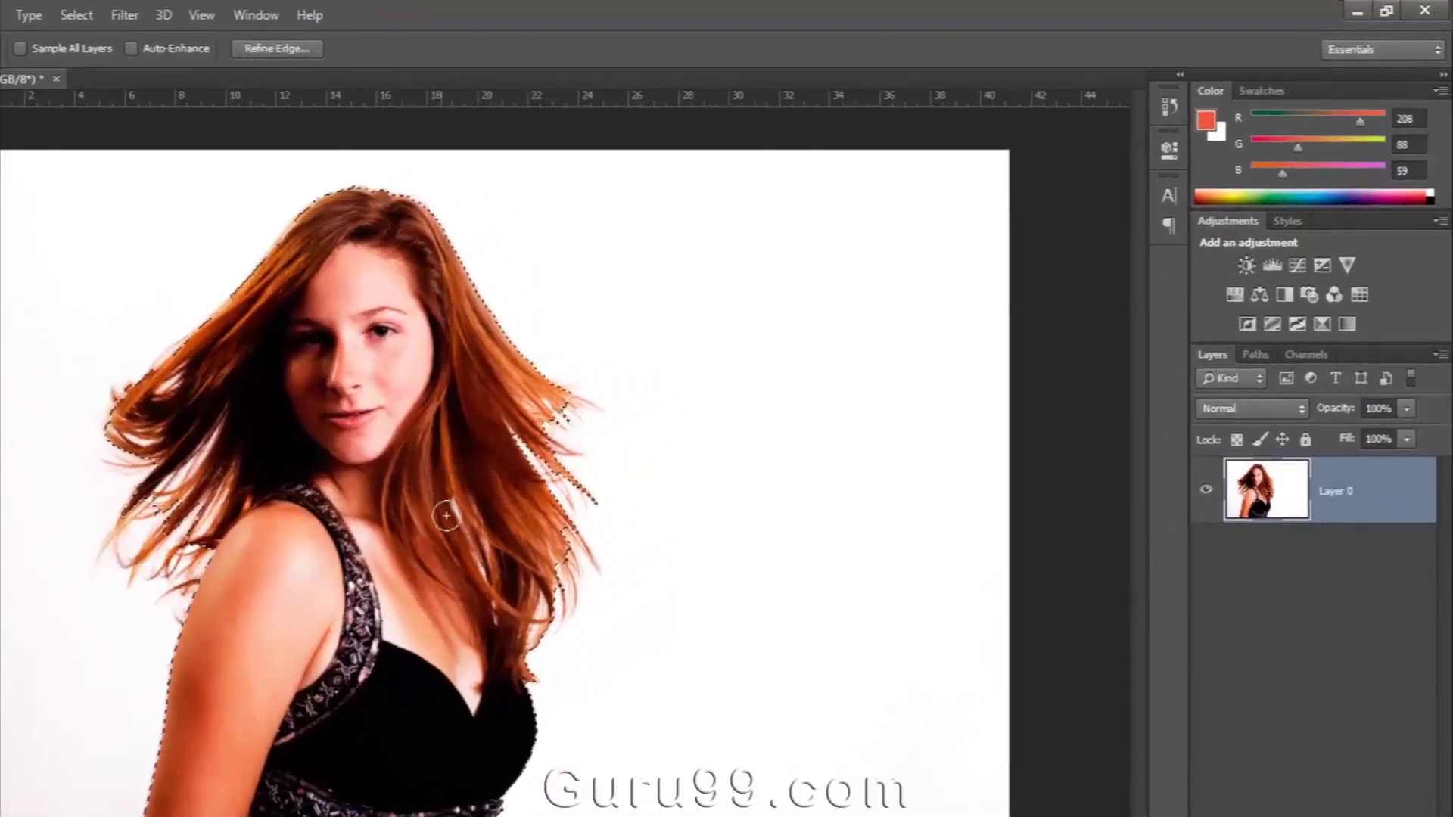
pyautogui.click(257, 48)
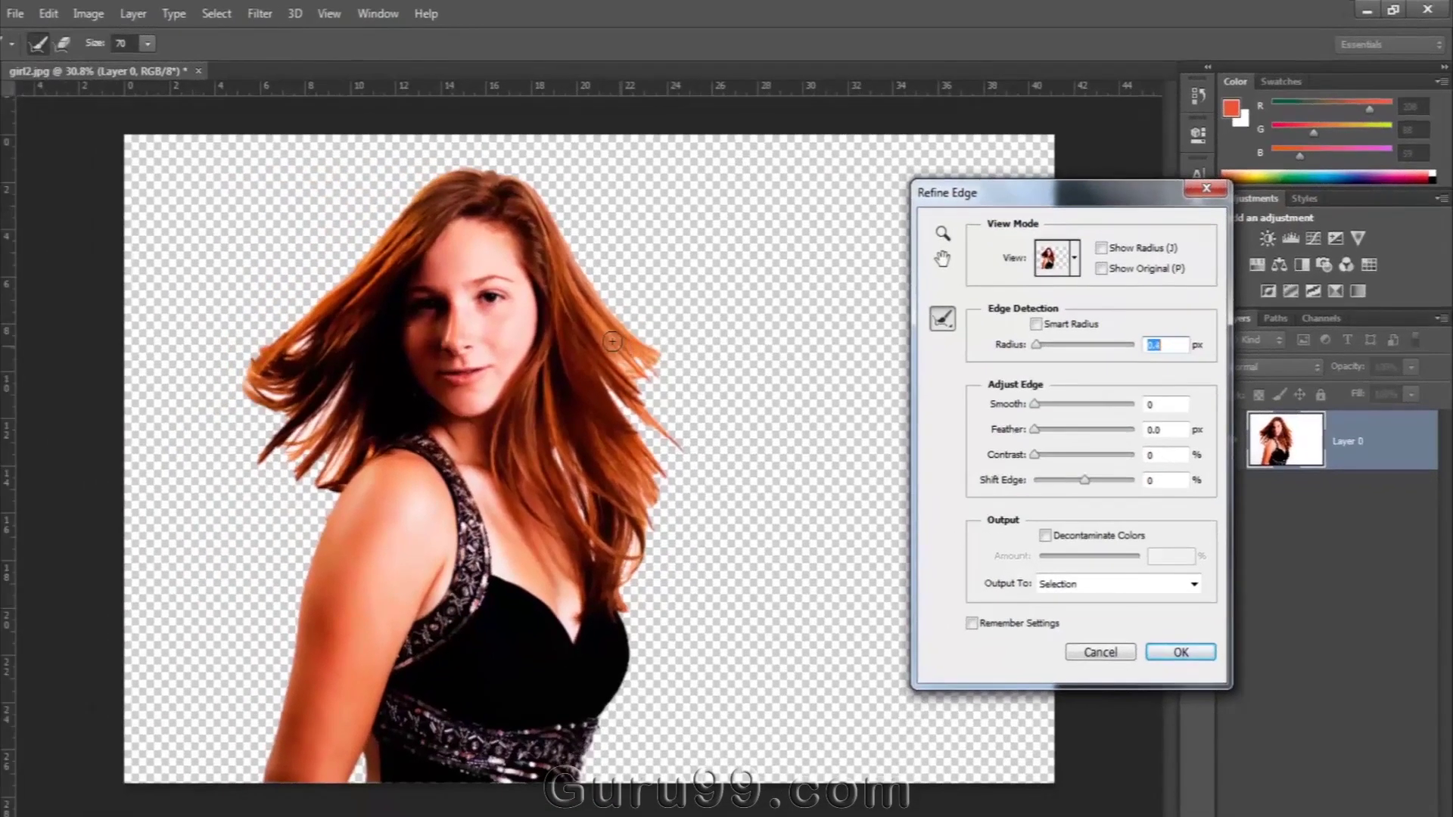
# Step: Brush the refine-edge tool along the wispy right hair ends, left edge and crown
pyautogui.scroll(2, 620, 346)
pyautogui.moveTo(714, 393)
pyautogui.mouseDown()
pyautogui.moveTo(679, 413)
pyautogui.moveTo(694, 483)
pyautogui.moveTo(711, 447)
pyautogui.moveTo(664, 471)
pyautogui.moveTo(709, 487)
pyautogui.moveTo(699, 590)
pyautogui.moveTo(652, 567)
pyautogui.moveTo(614, 690)
pyautogui.mouseUp()
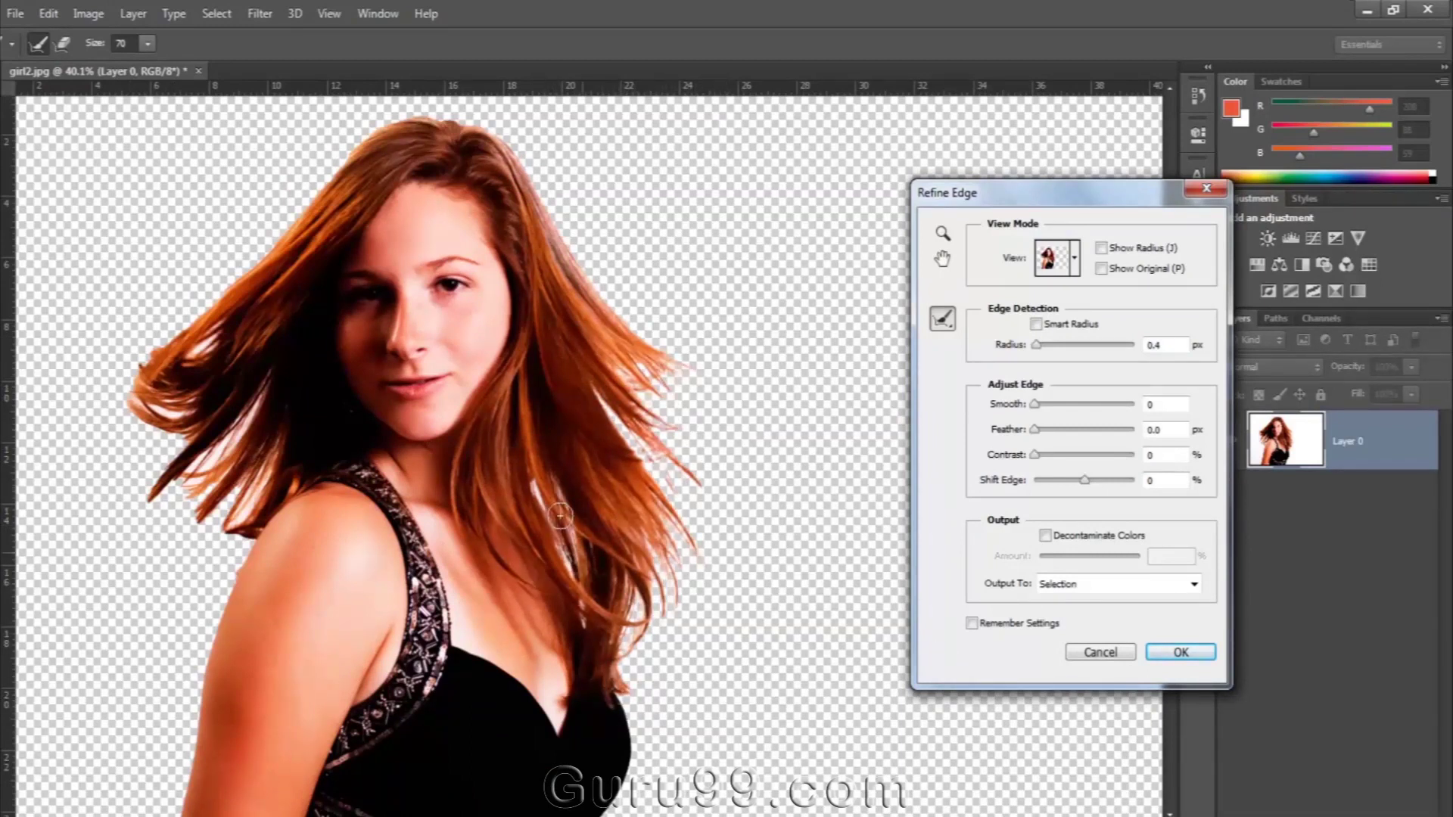
pyautogui.moveTo(212, 634)
pyautogui.mouseDown()
pyautogui.moveTo(218, 567)
pyautogui.moveTo(185, 570)
pyautogui.moveTo(196, 529)
pyautogui.moveTo(123, 607)
pyautogui.moveTo(182, 601)
pyautogui.moveTo(135, 544)
pyautogui.moveTo(180, 482)
pyautogui.moveTo(143, 458)
pyautogui.moveTo(132, 388)
pyautogui.moveTo(162, 322)
pyautogui.mouseUp()
pyautogui.moveTo(121, 526); pyautogui.dragTo(113, 633)
pyautogui.moveTo(250, 266)
pyautogui.mouseDown()
pyautogui.moveTo(557, 227)
pyautogui.moveTo(606, 280)
pyautogui.mouseUp()
pyautogui.scroll(2, 237, 467)
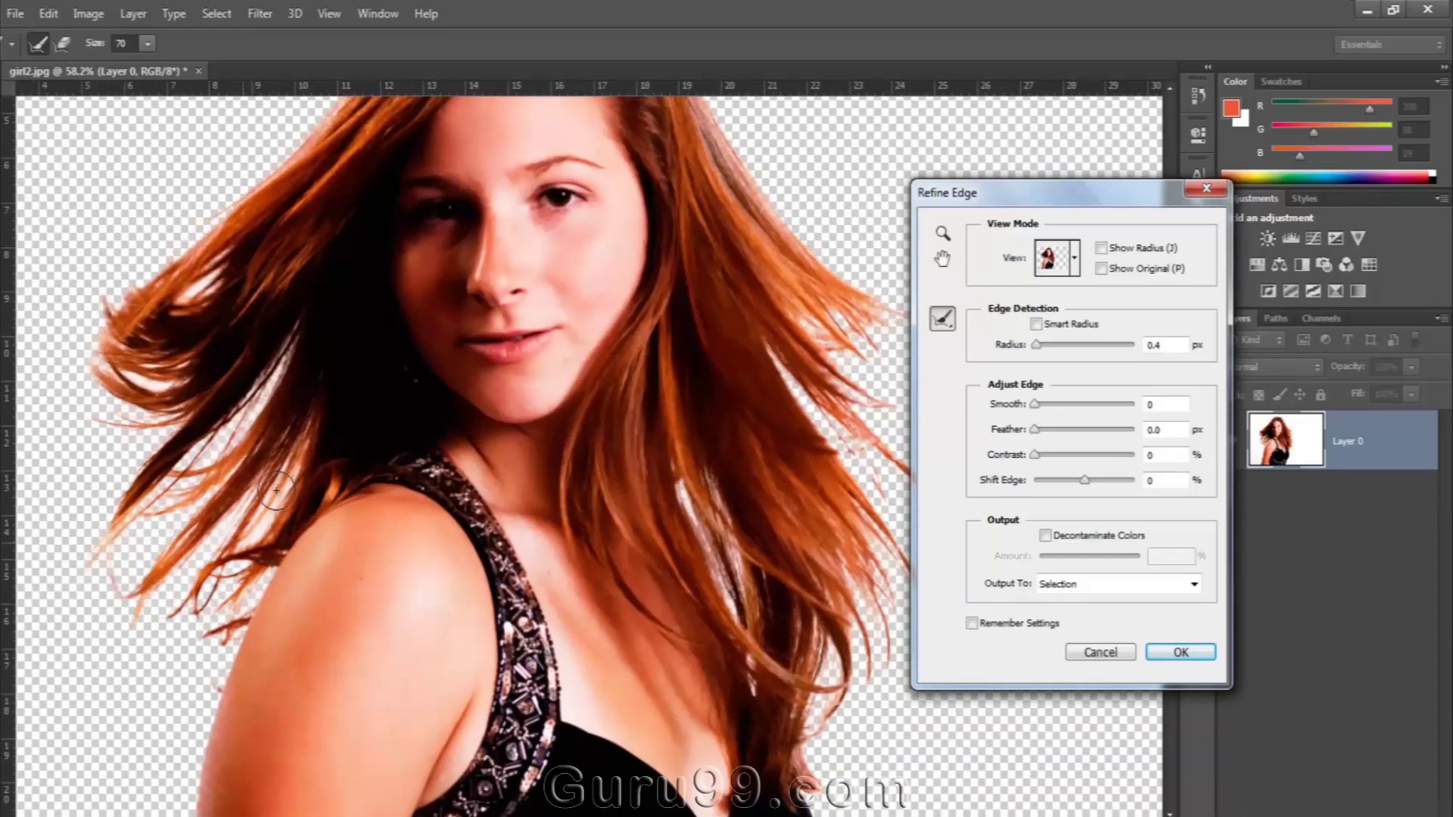
pyautogui.scroll(-3, 648, 470)
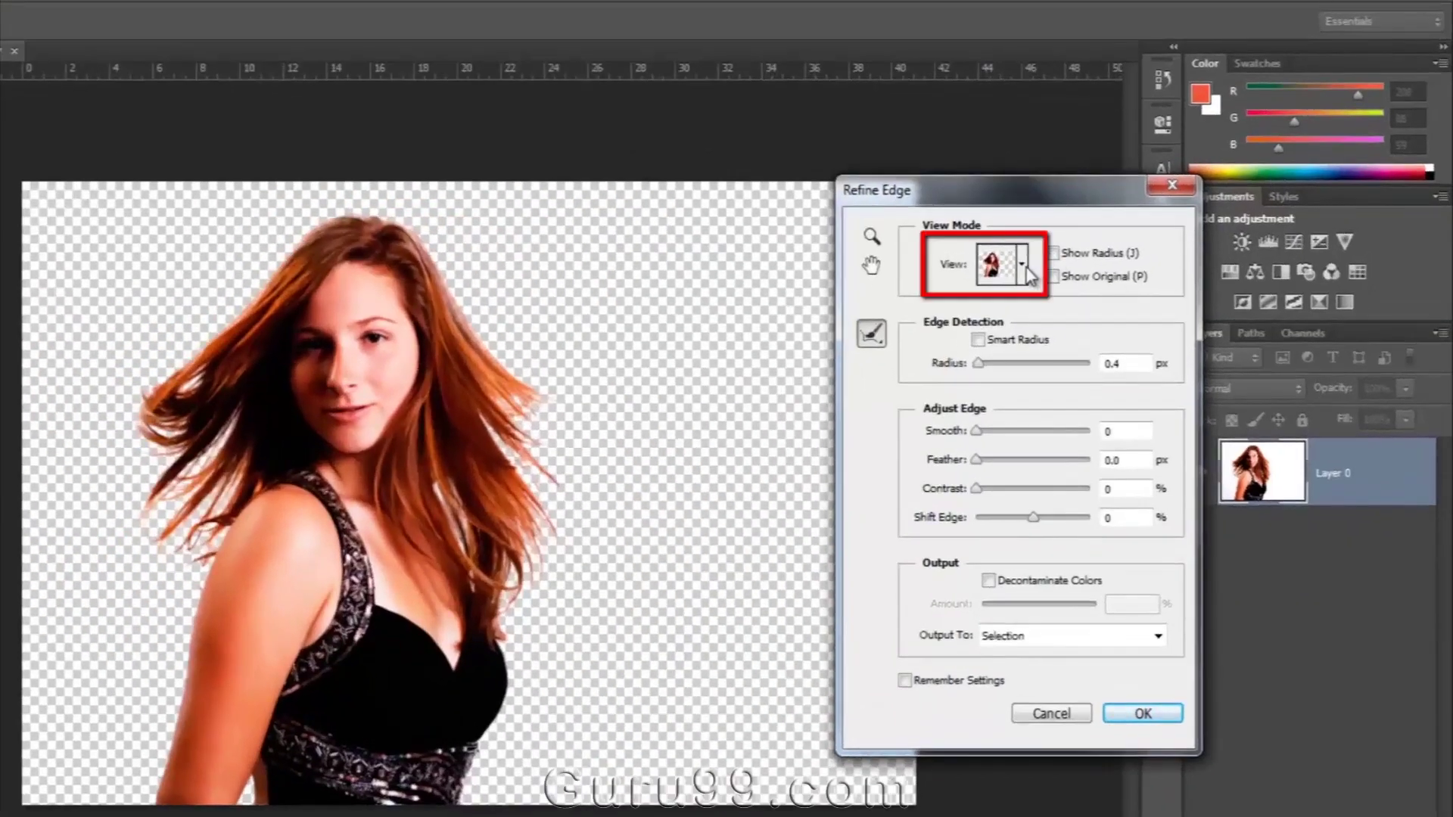
# Step: Preview on transparency and output the refined cut-out to a new layer with layer mask
pyautogui.click(1053, 258)
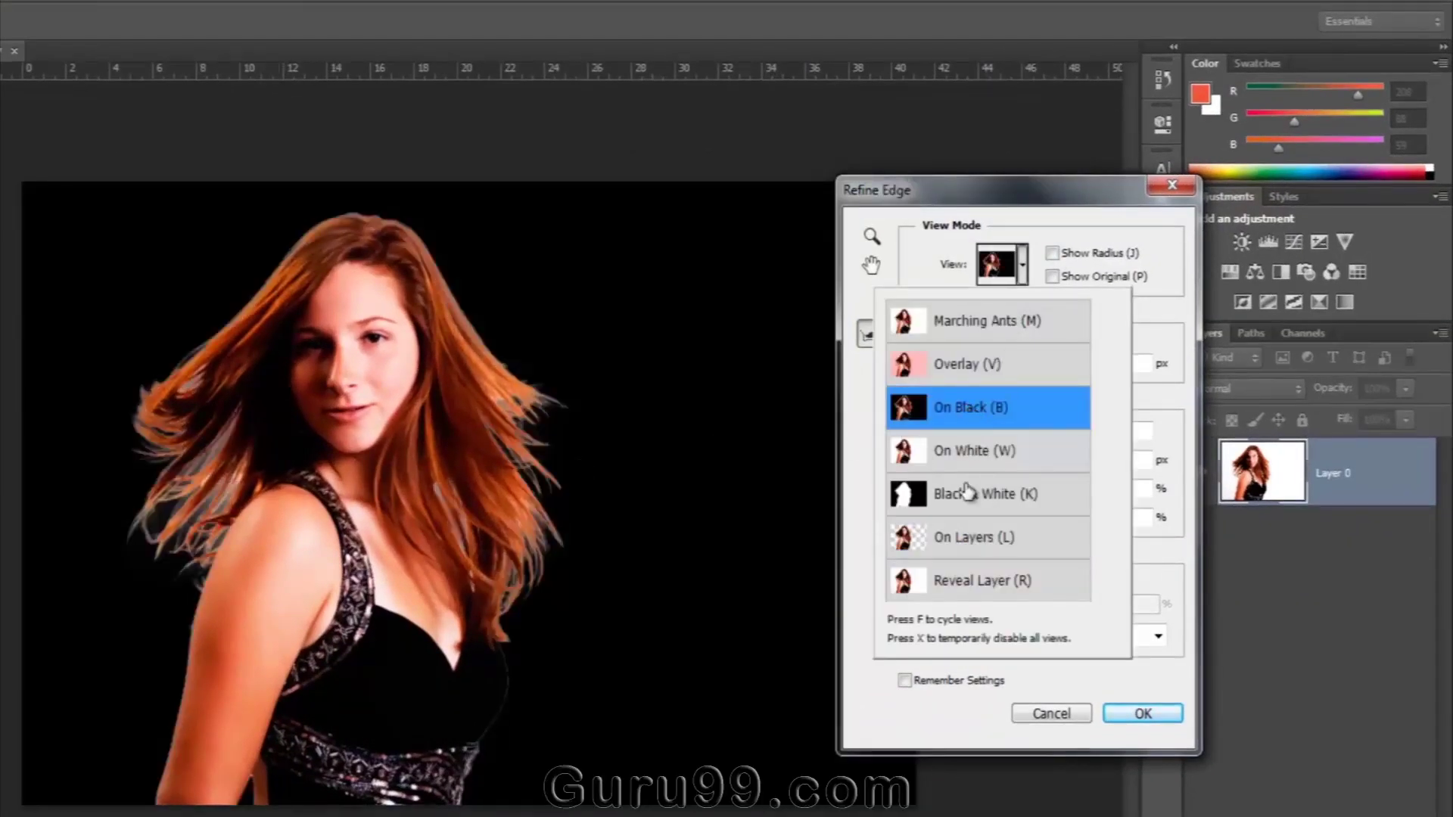
pyautogui.click(972, 539)
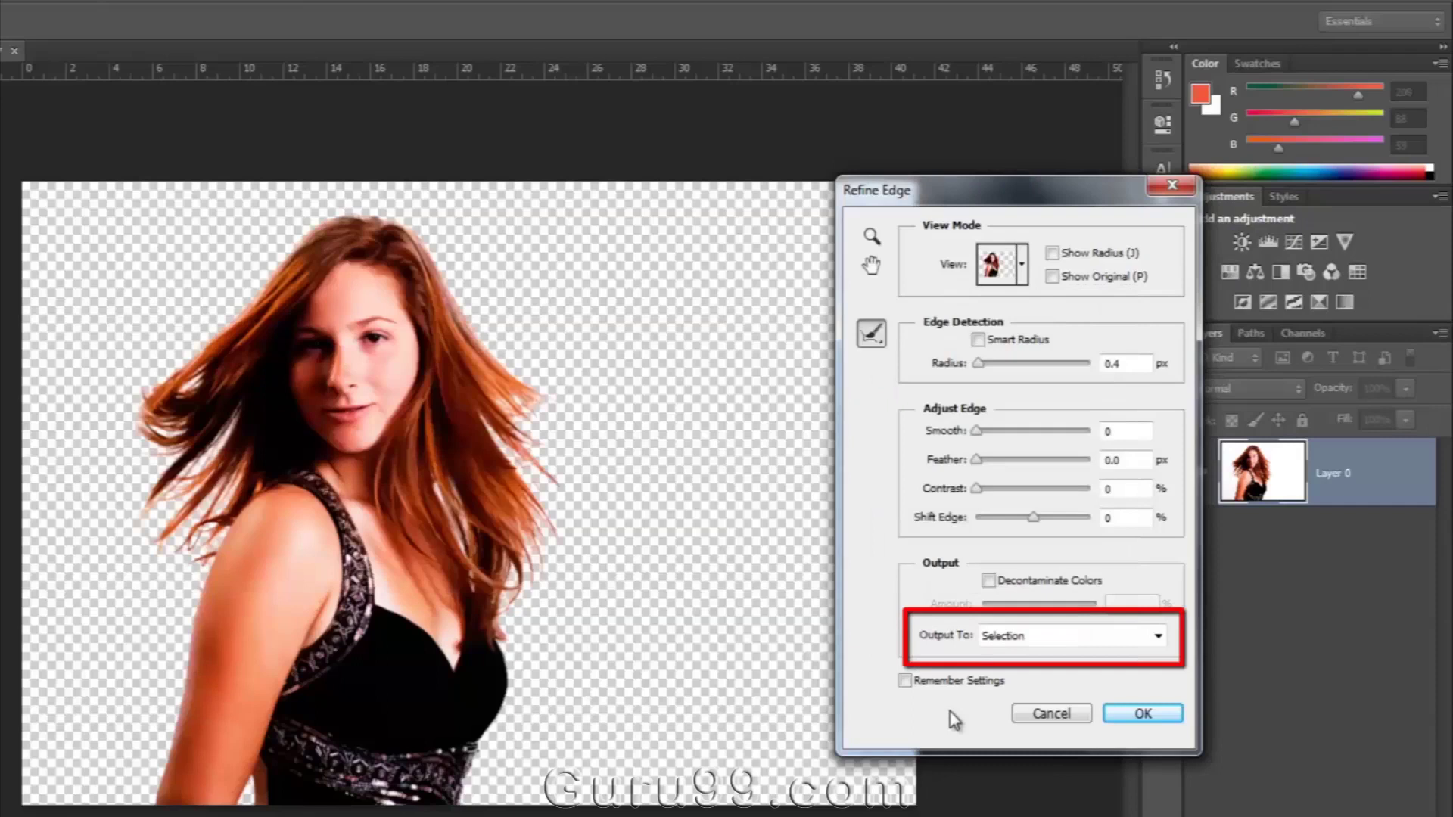
pyautogui.click(1025, 639)
pyautogui.click(973, 705)
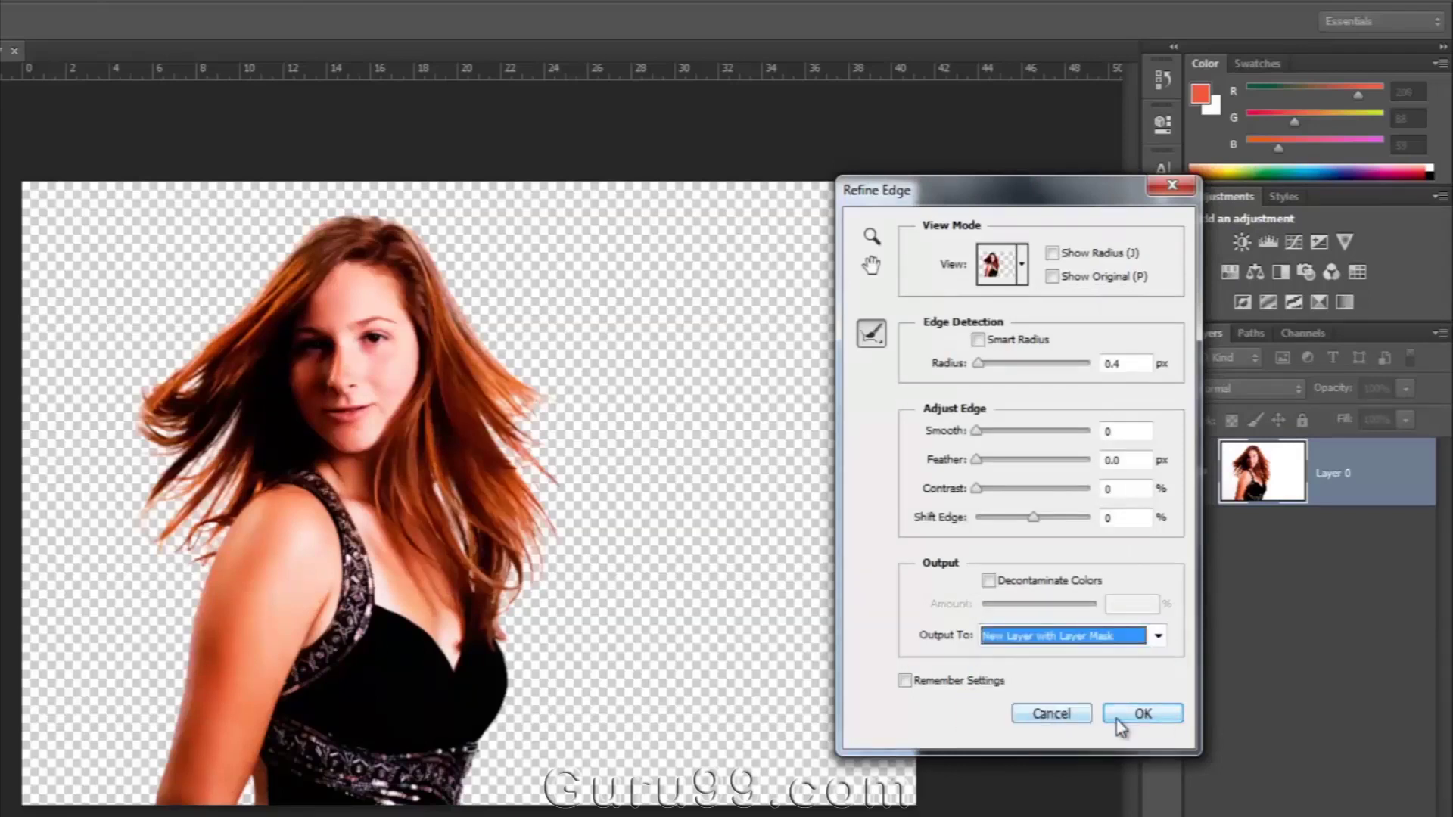
pyautogui.click(1141, 714)
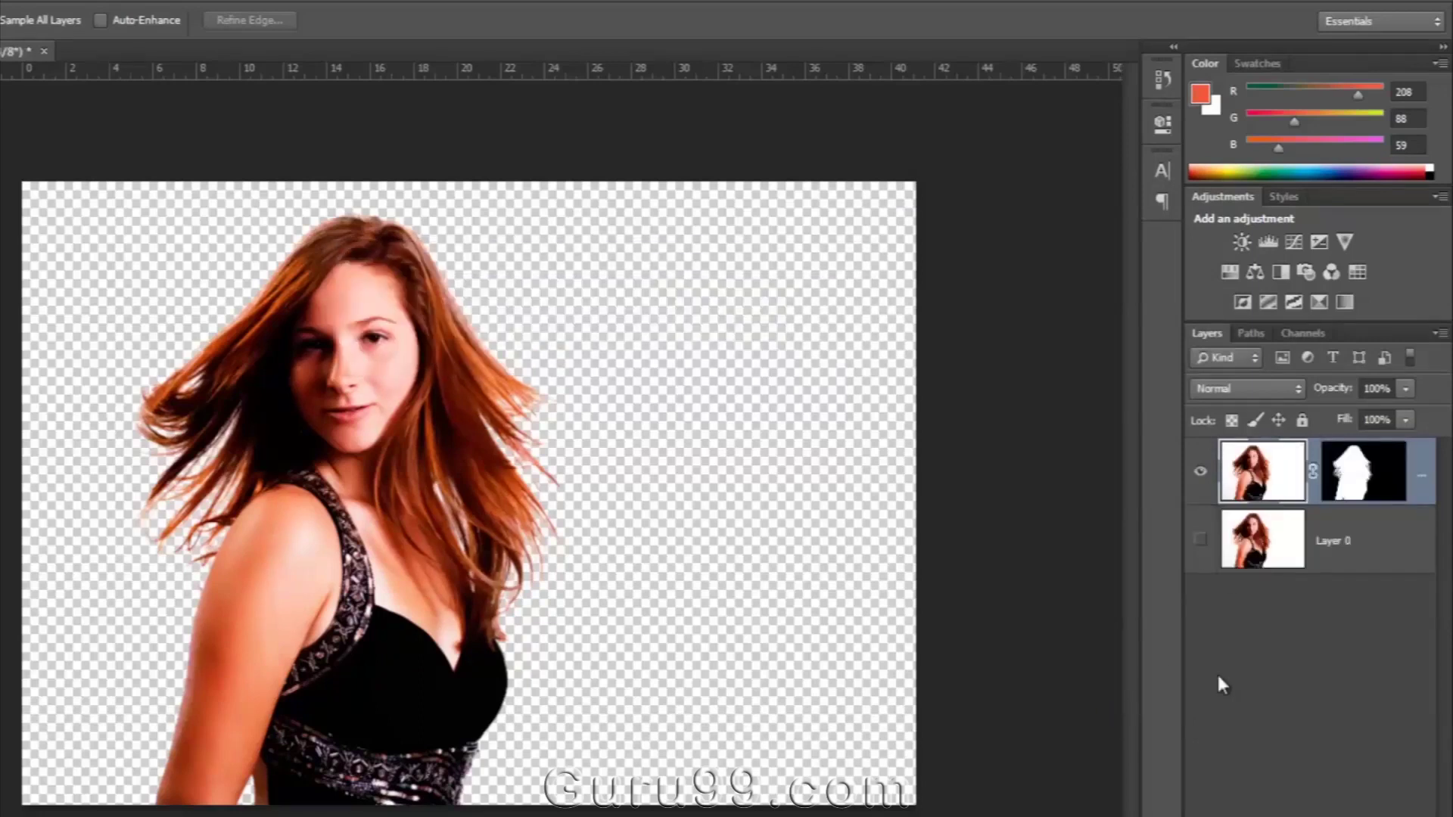
pyautogui.click(1202, 540)
pyautogui.click(1202, 540)
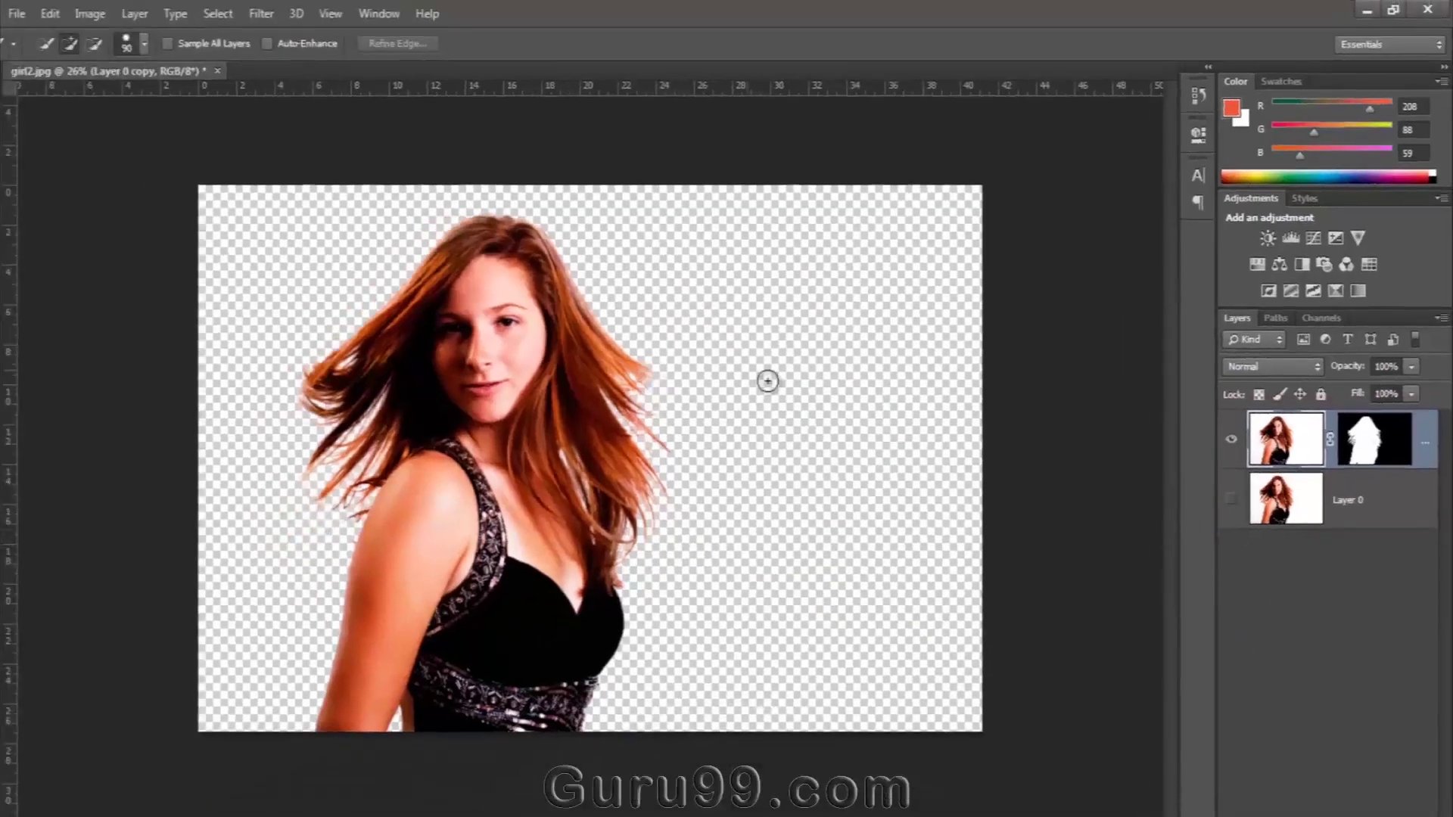
# Step: Duplicate the masked woman layer as Layer 0 copy 2, comparing the thicker hair edges via undo
pyautogui.scroll(5, 753, 433)
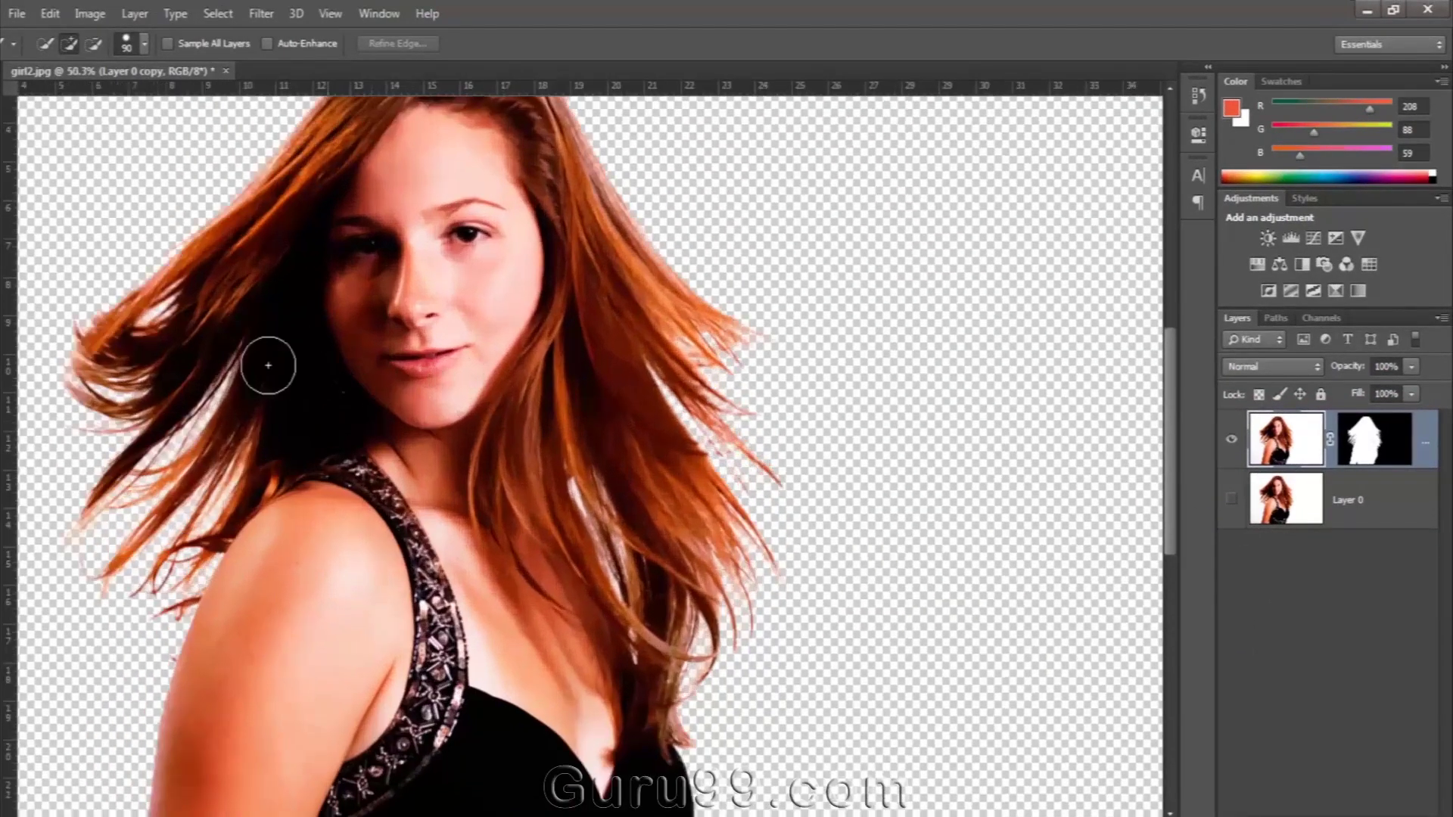
pyautogui.scroll(5, 529, 416)
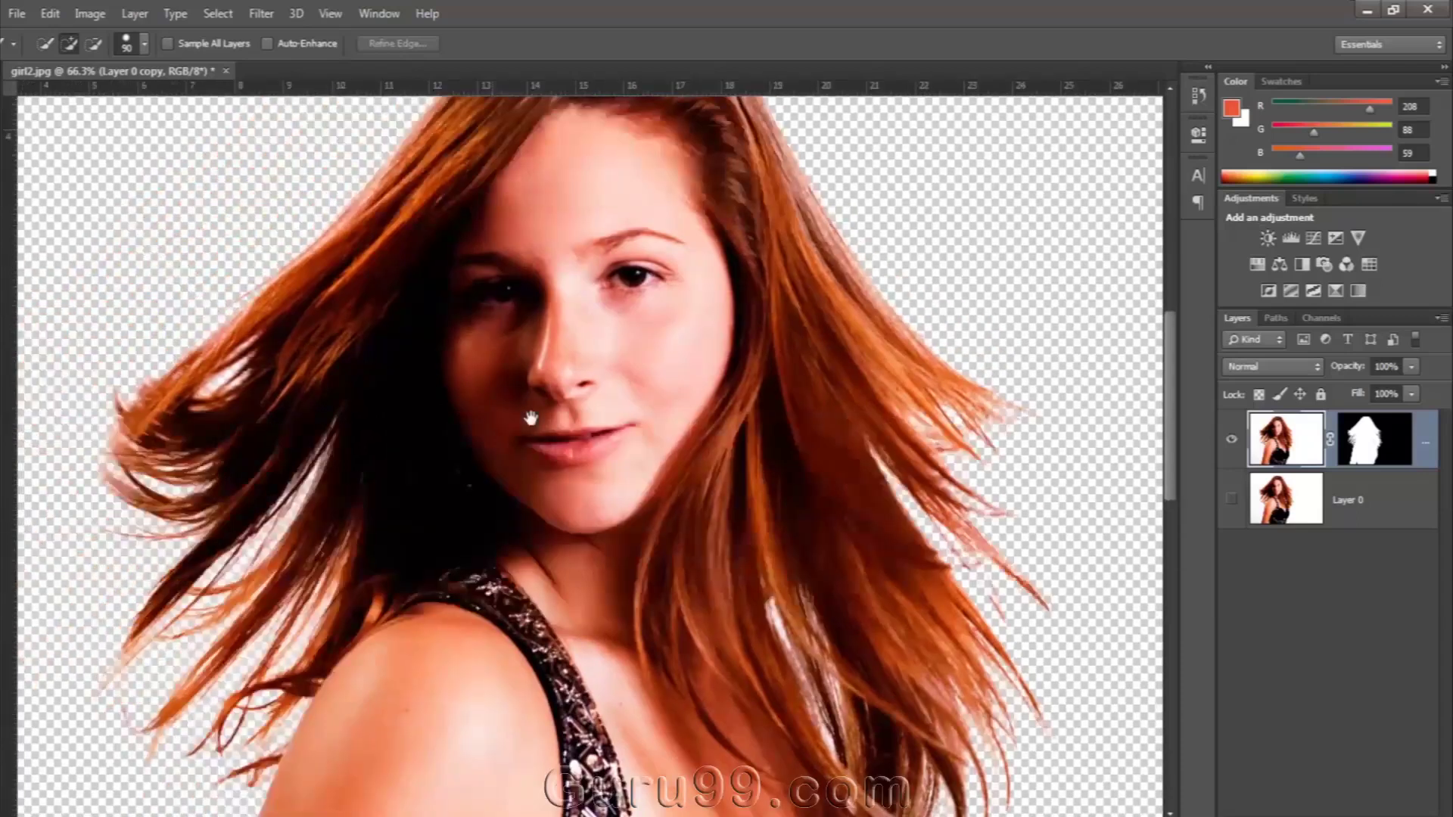
pyautogui.scroll(-2, 496, 448)
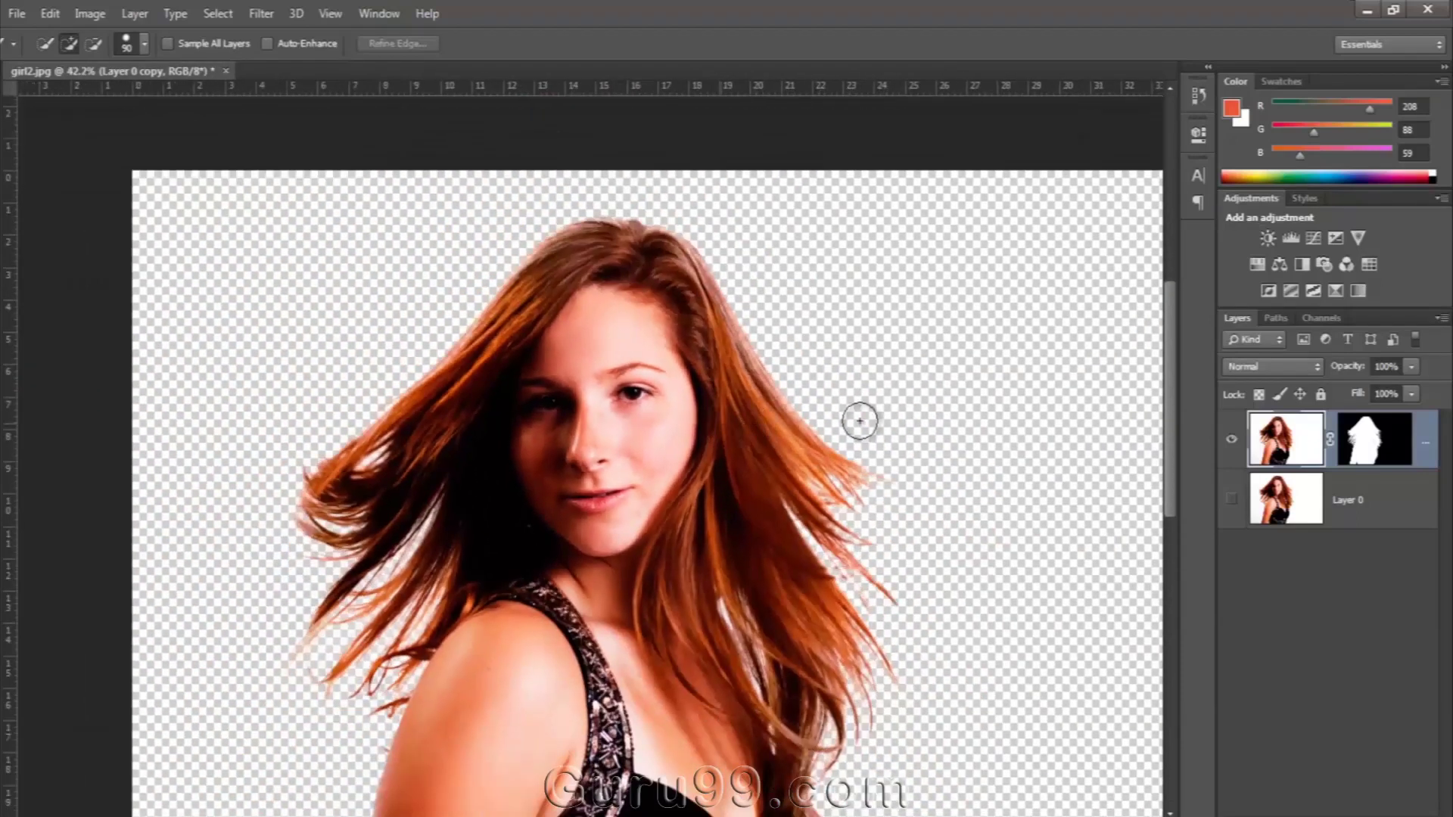
pyautogui.scroll(-1, 513, 392)
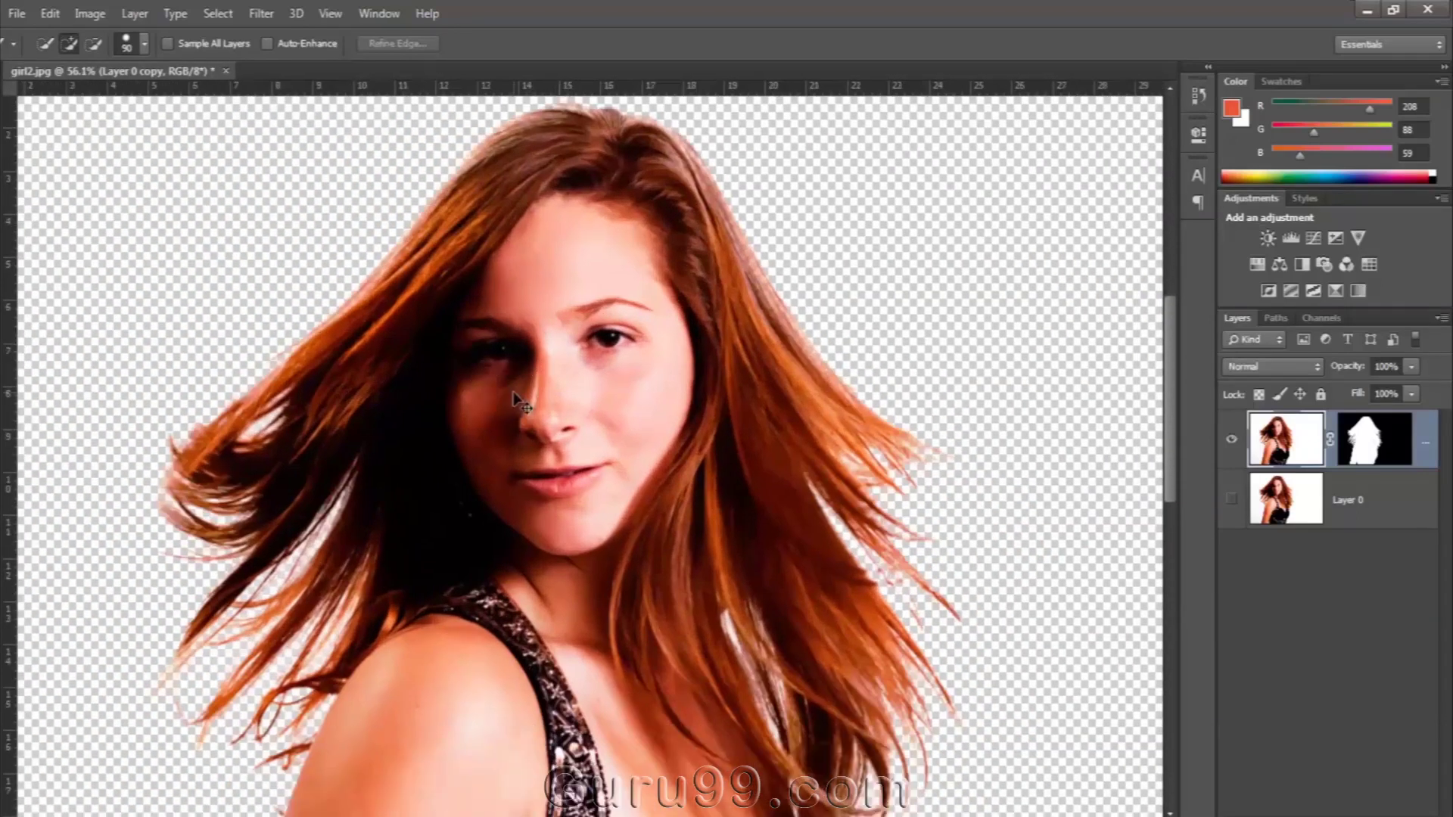
pyautogui.hotkey('ctrl', 'j')
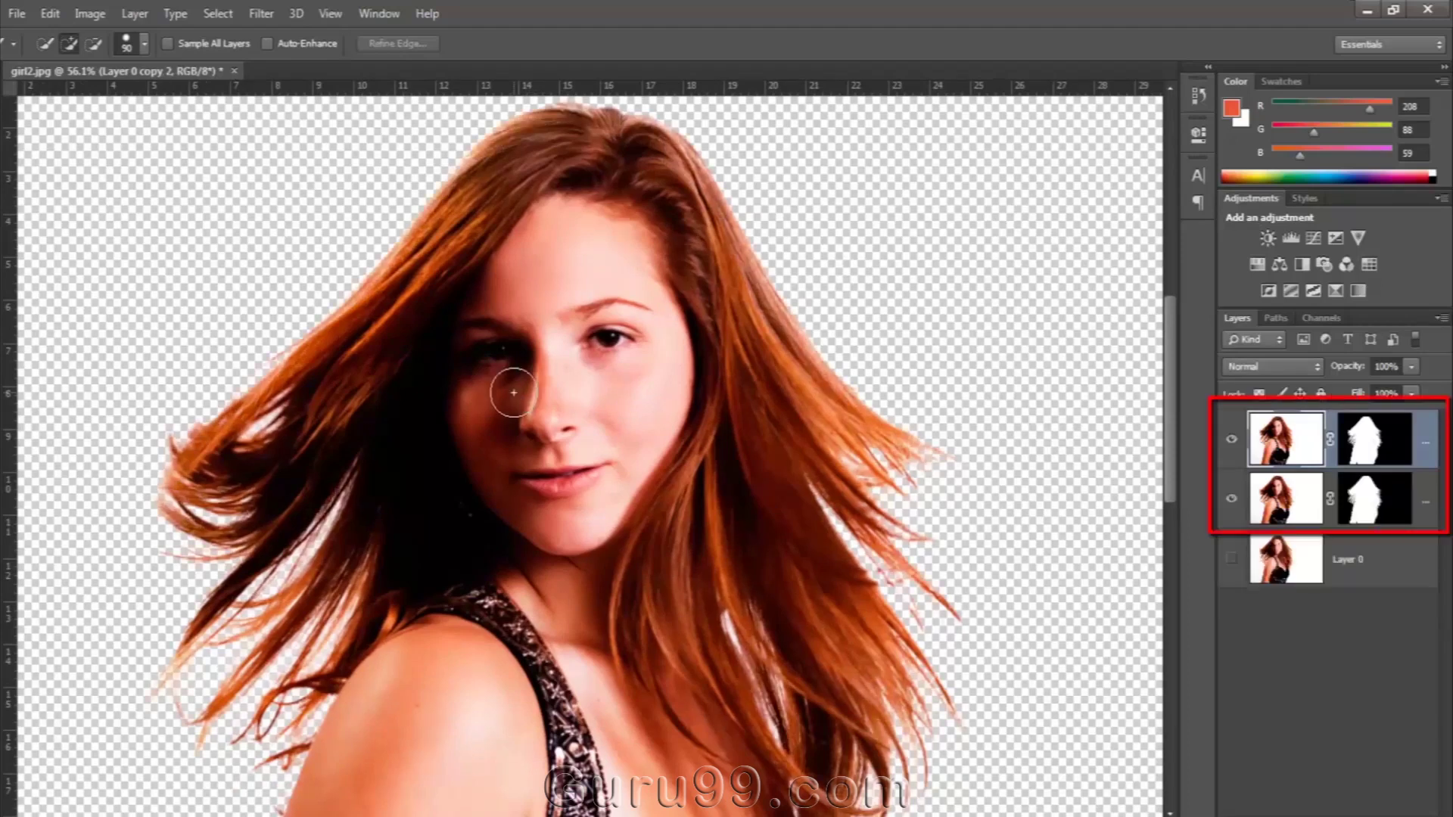
pyautogui.hotkey('ctrl', 'z')
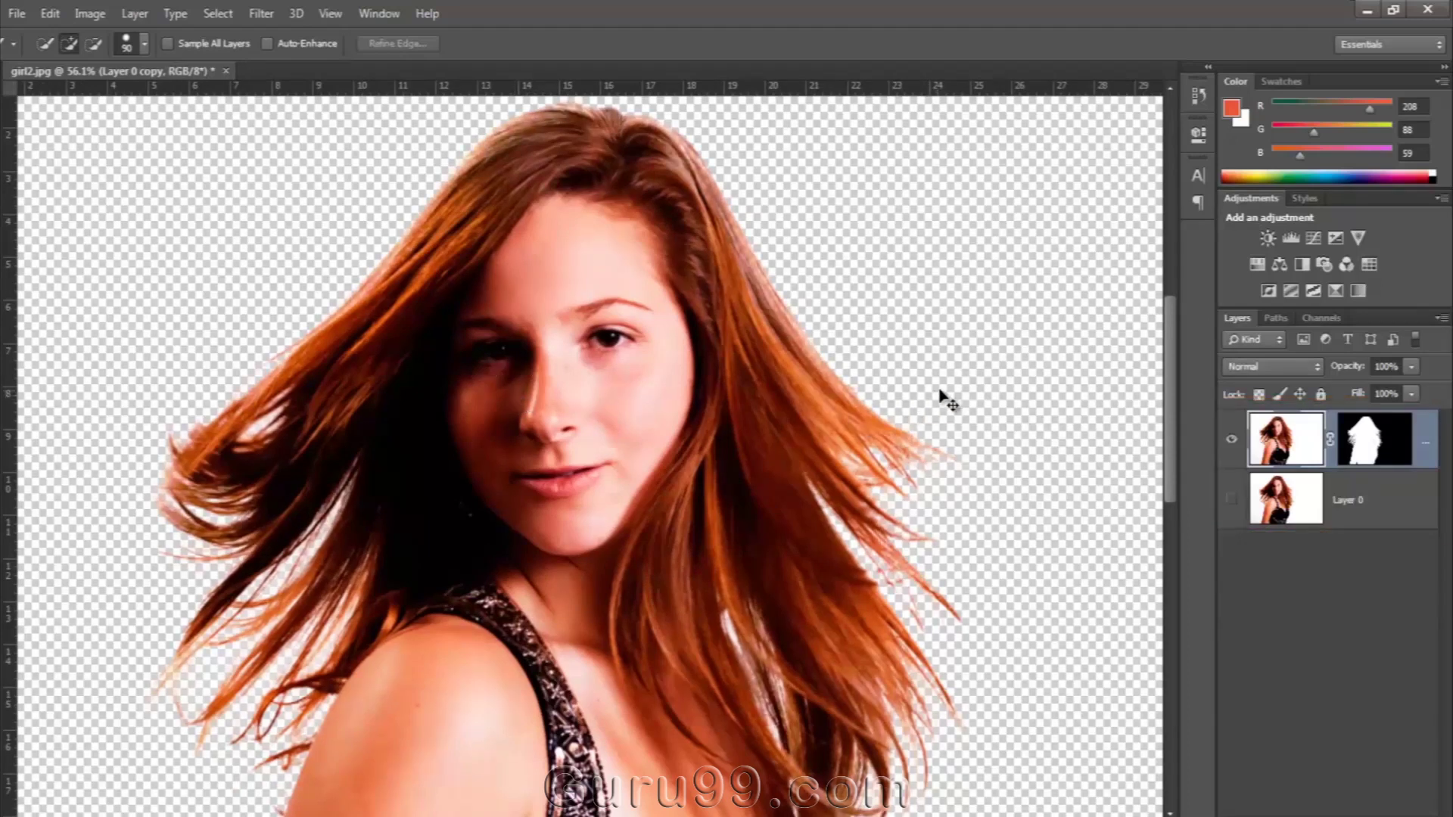
pyautogui.hotkey('ctrl', 'j')
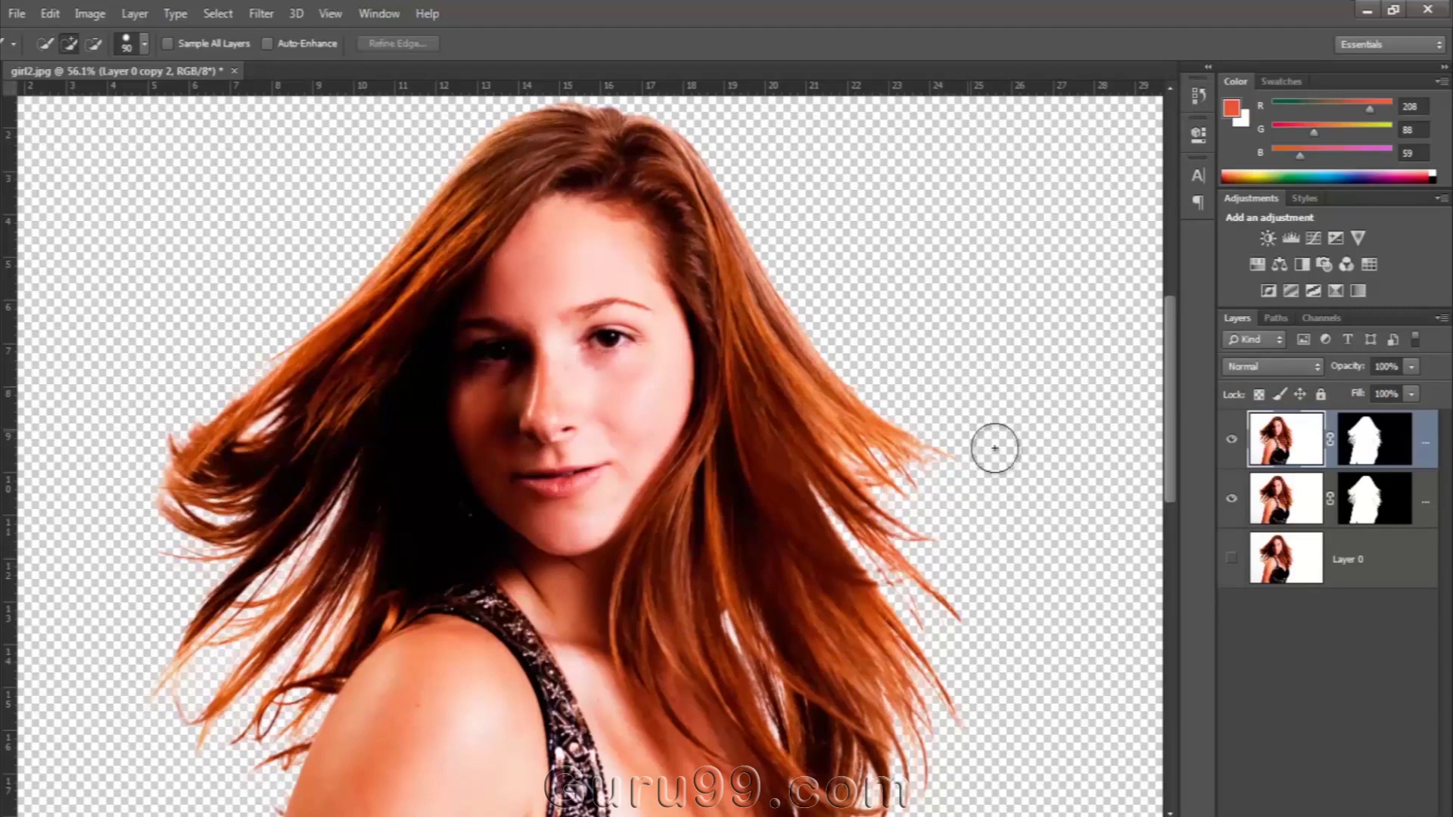
pyautogui.scroll(-3, 407, 360)
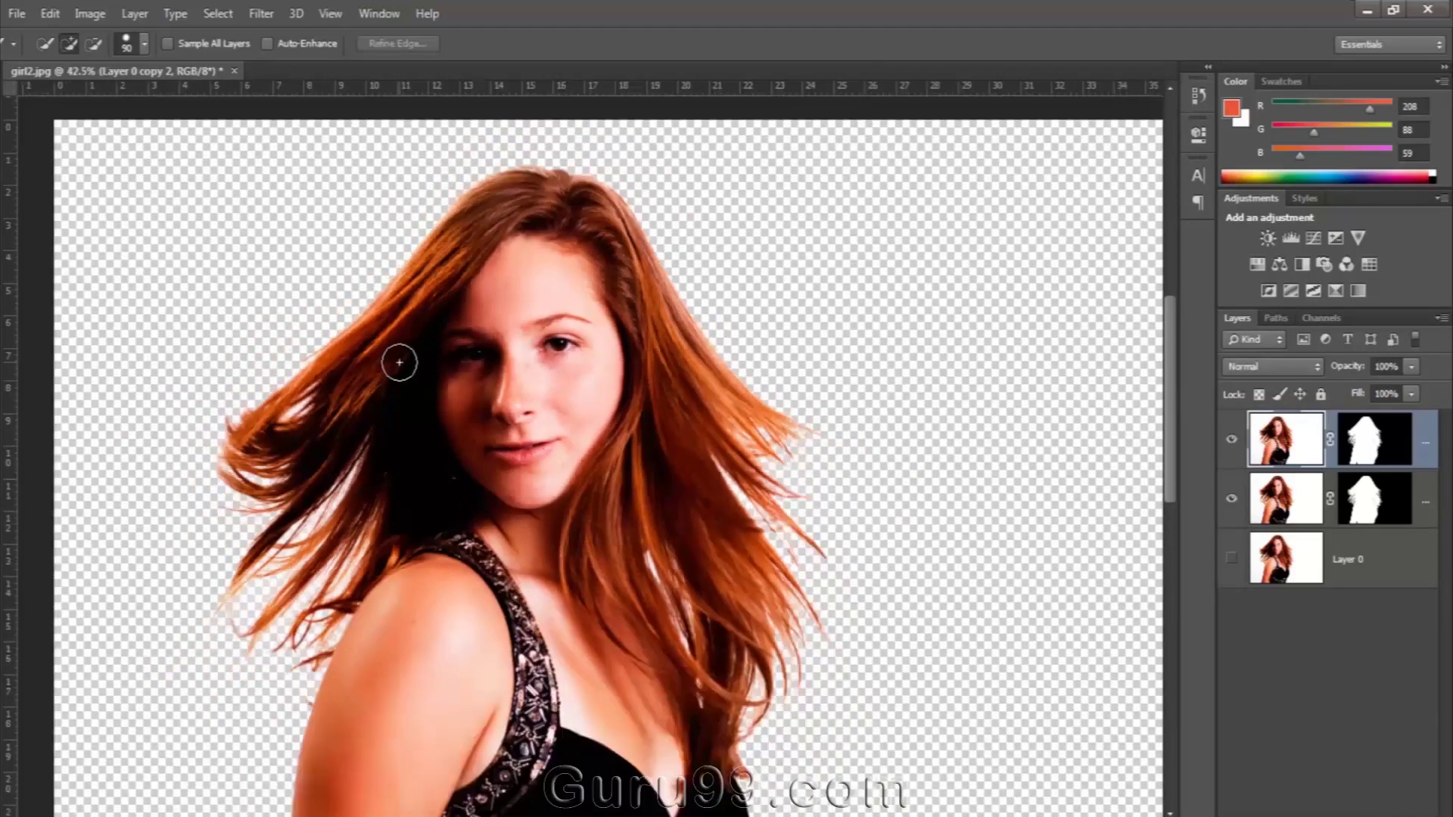
pyautogui.scroll(-2, 406, 360)
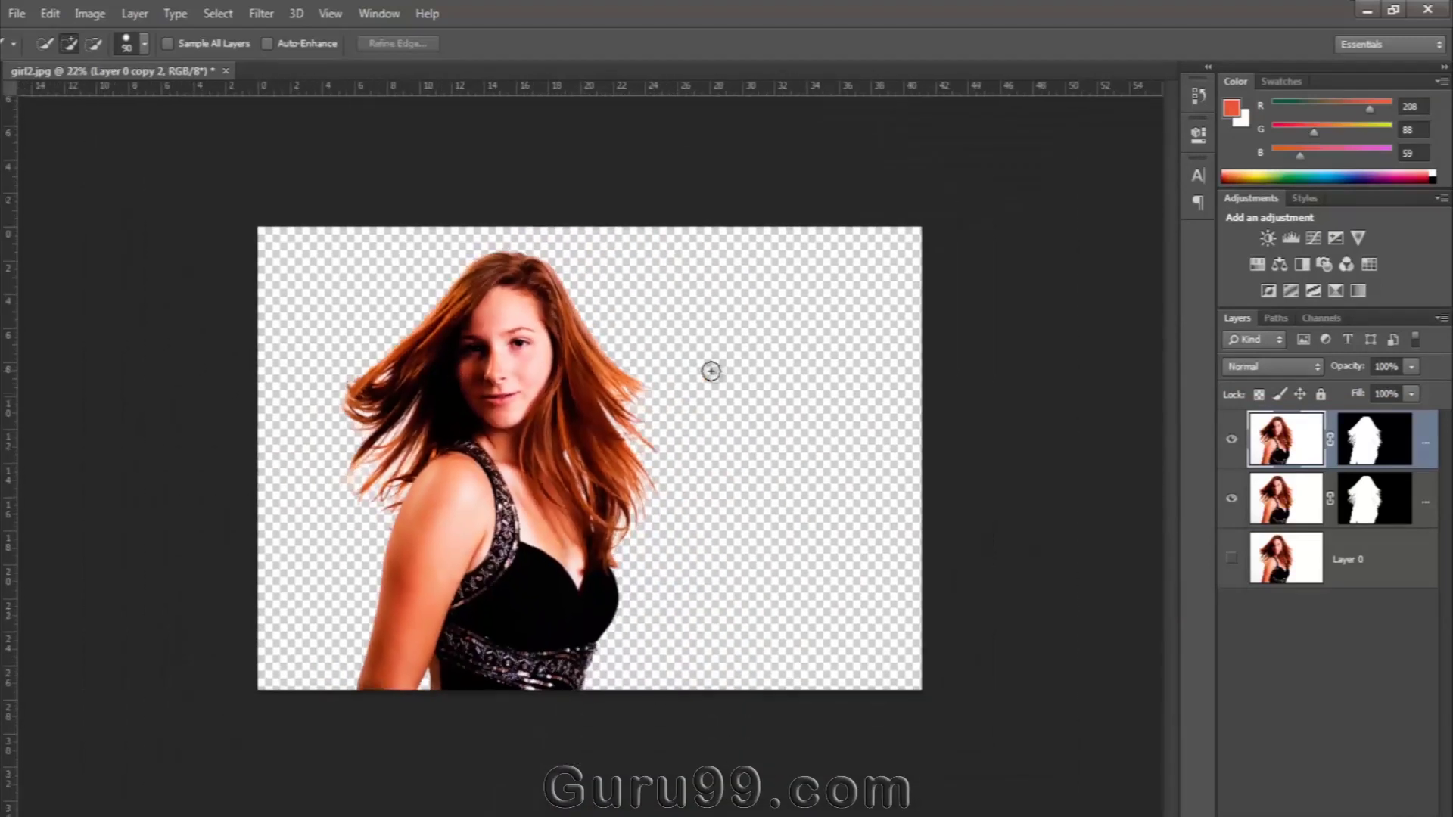
pyautogui.scroll(1, 695, 373)
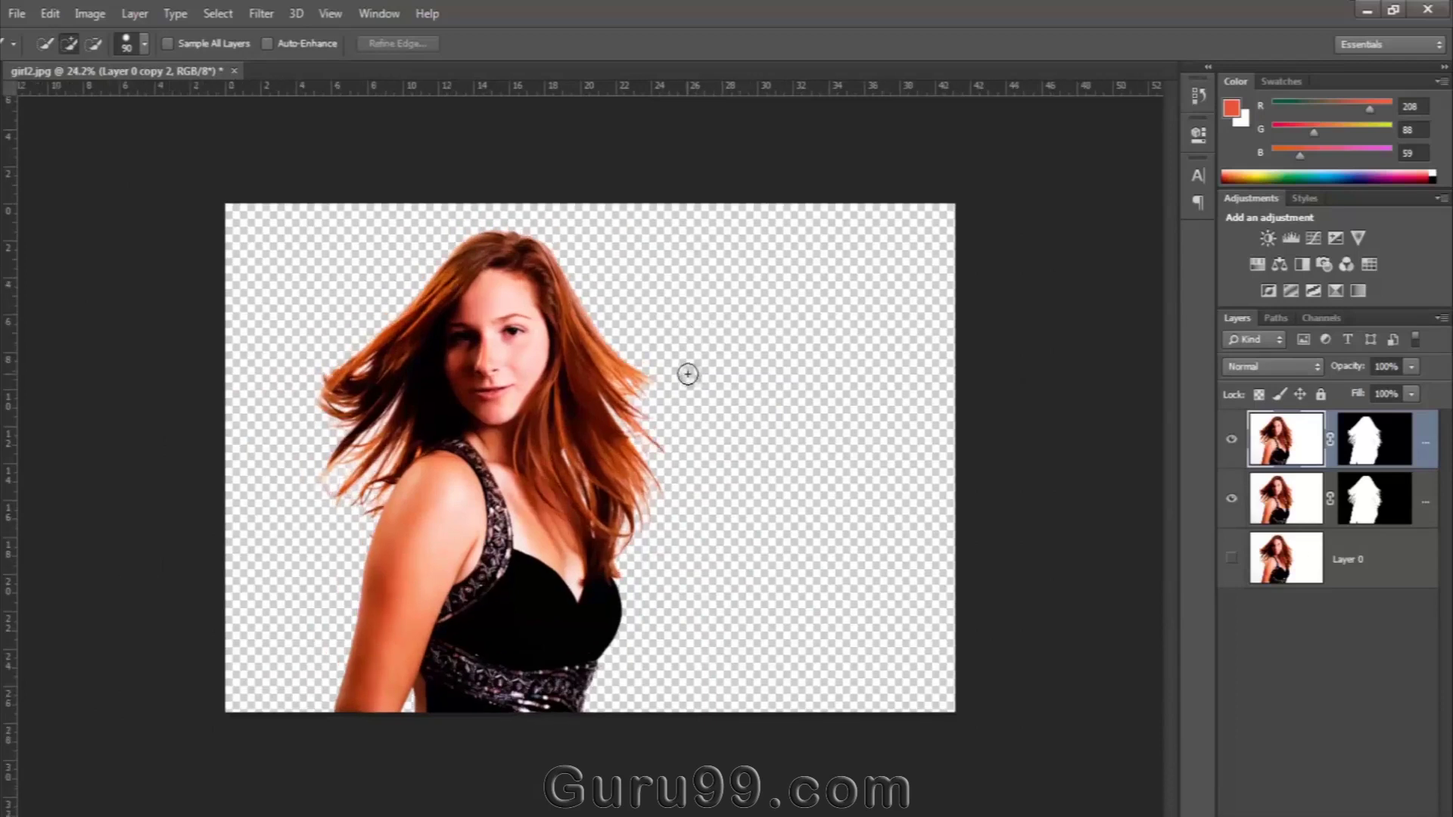